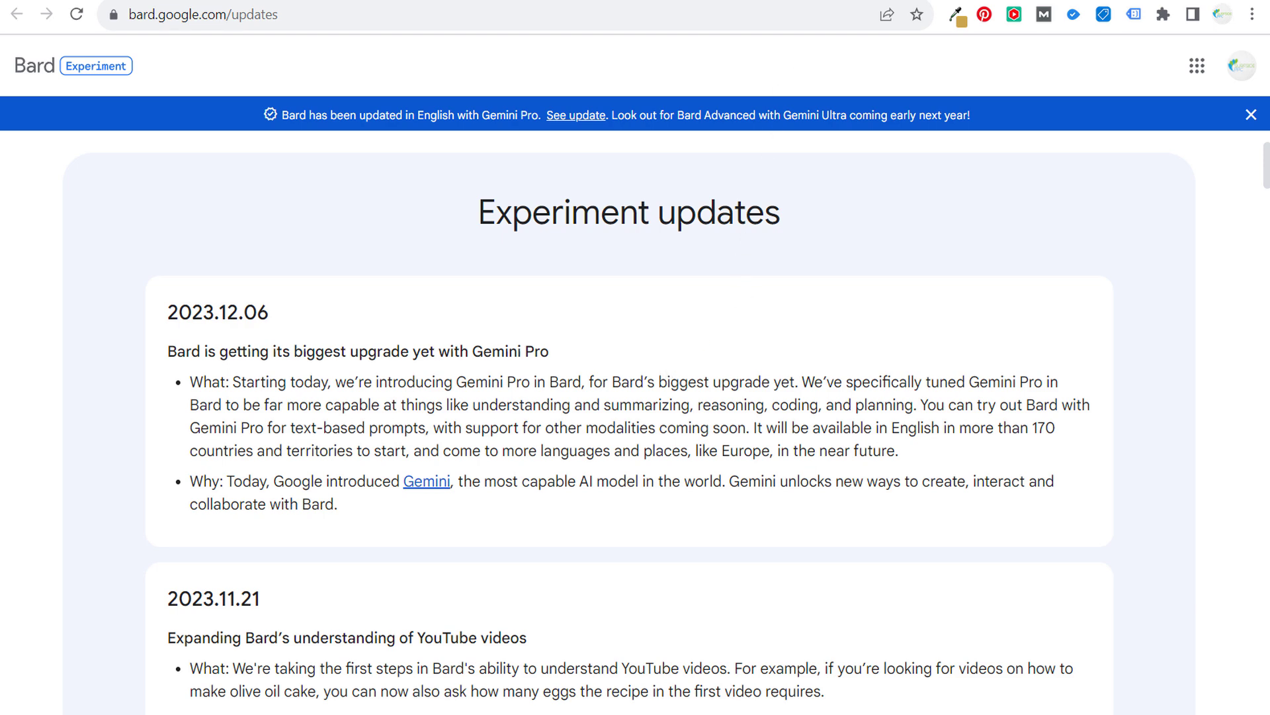
Step: Review the 2023.12.06 Gemini Pro entry on Bard's Experiment updates page, covering its improved capabilities and support for other modalities
key(ctrl+Tab)
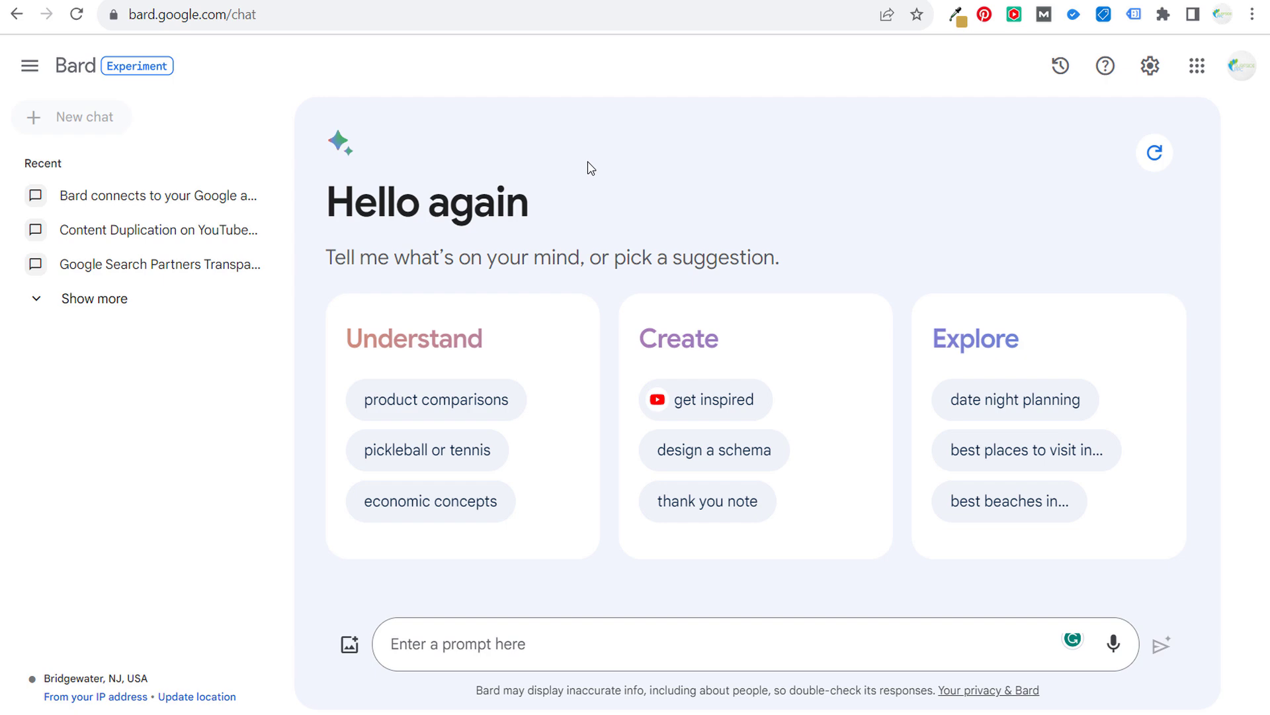
mouse_move(919, 2)
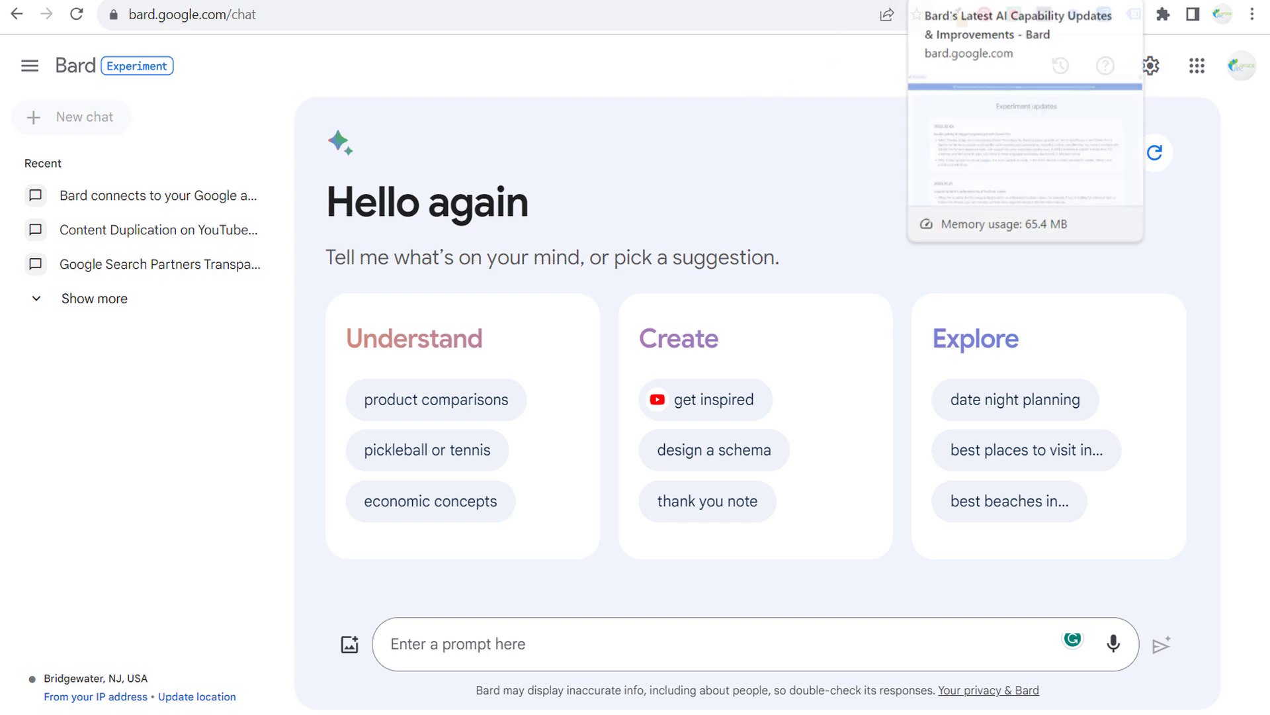
click(920, 1)
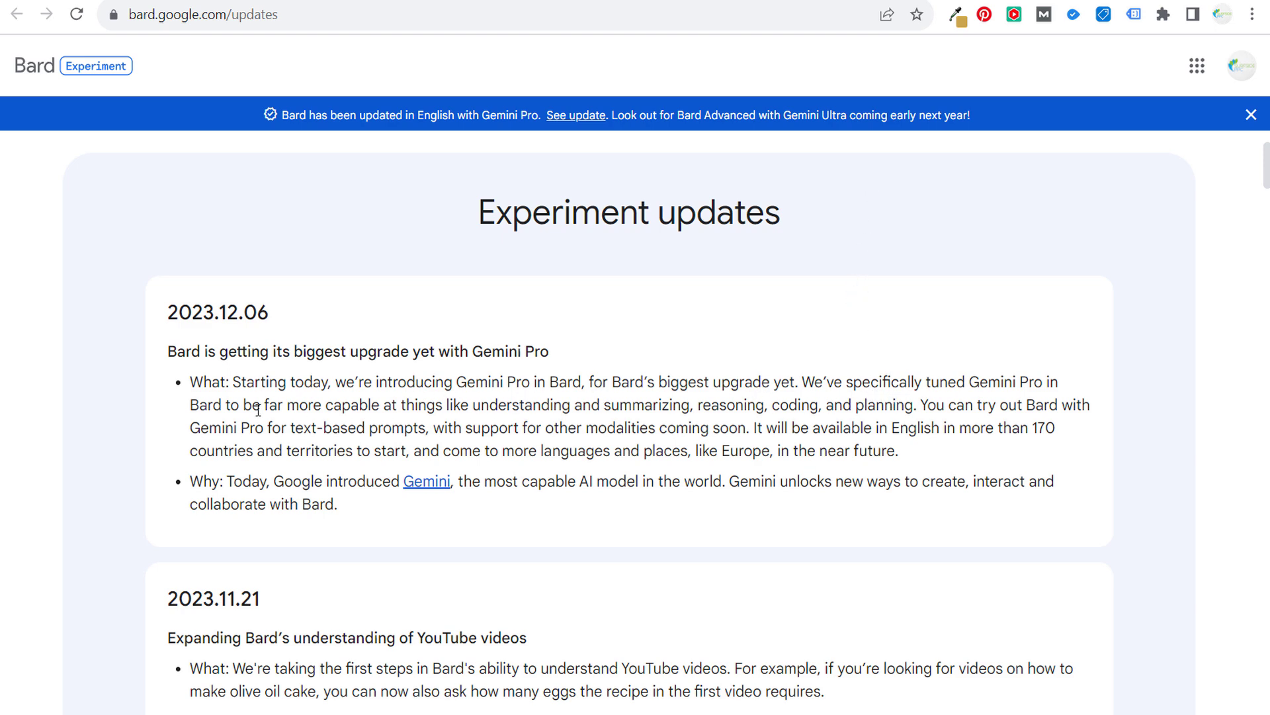
drag(244, 405, 401, 406)
click(475, 410)
double_click(534, 407)
double_click(635, 403)
double_click(724, 405)
double_click(778, 405)
double_click(883, 404)
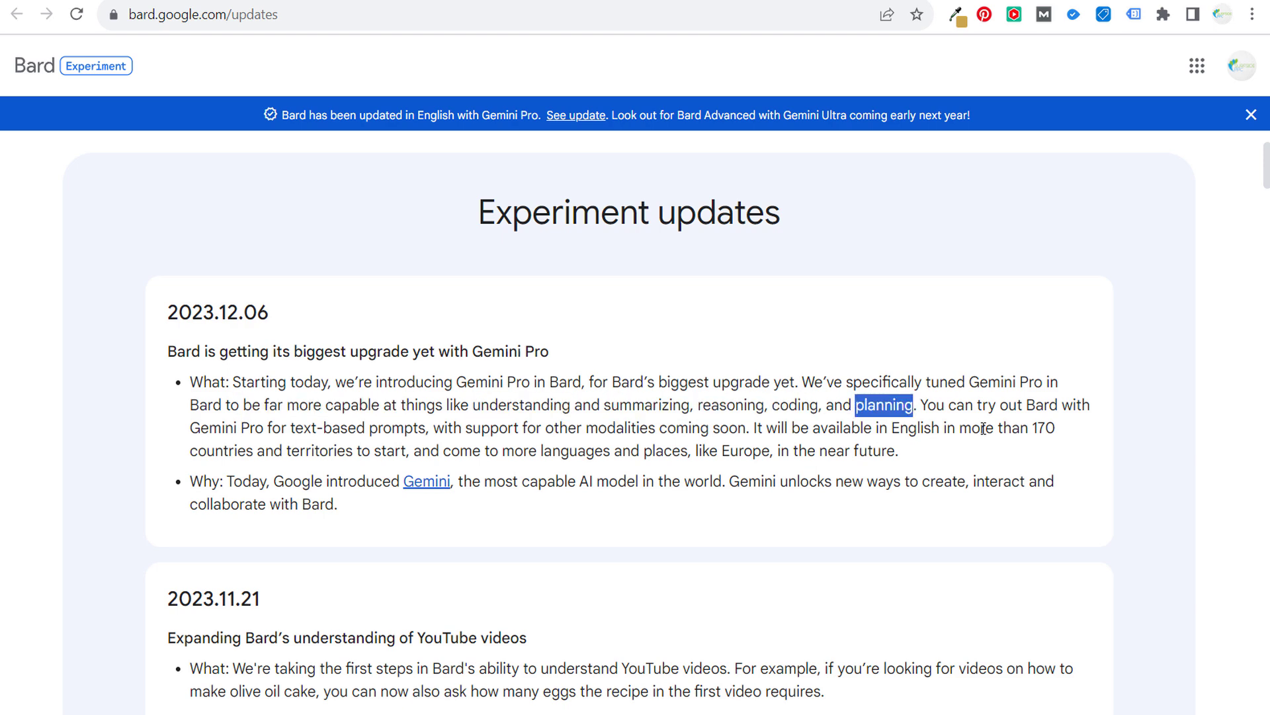
drag(460, 426, 678, 432)
click(822, 435)
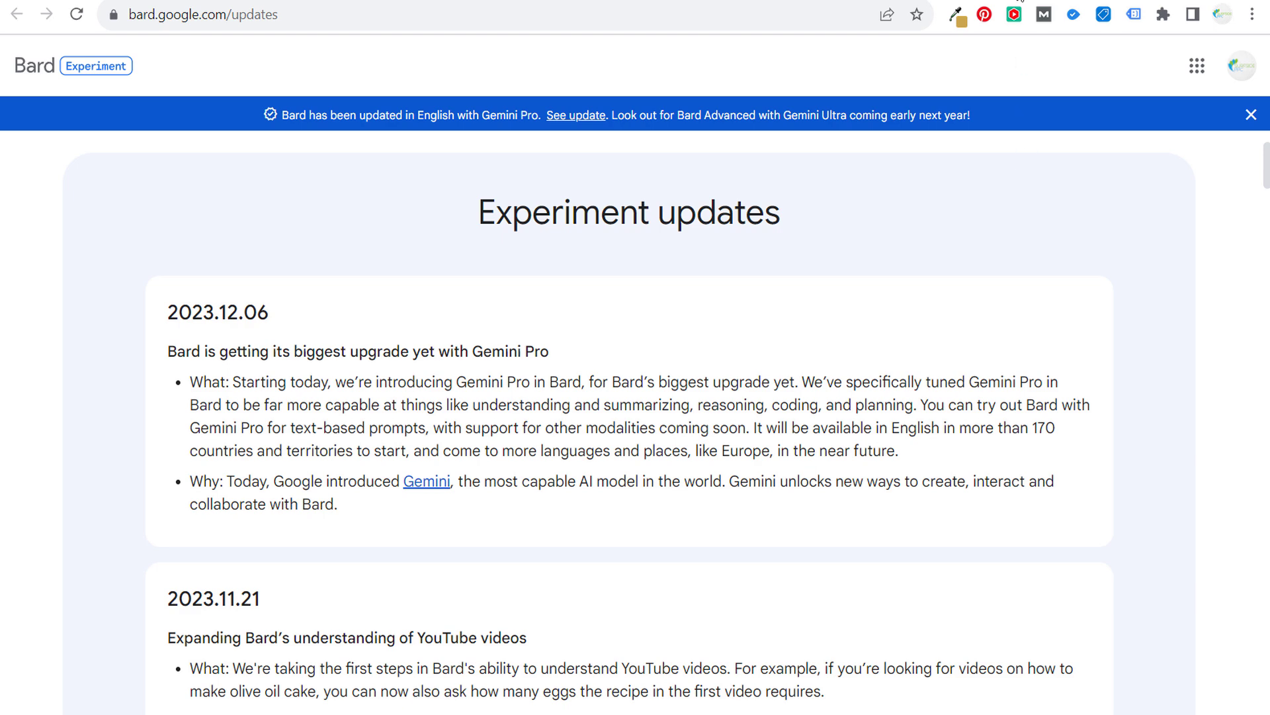
Step: Switch to Sundar Pichai's X profile, play the Gemini demo video, sample several moments of the duck drawing segment, and pause it
click(1020, 0)
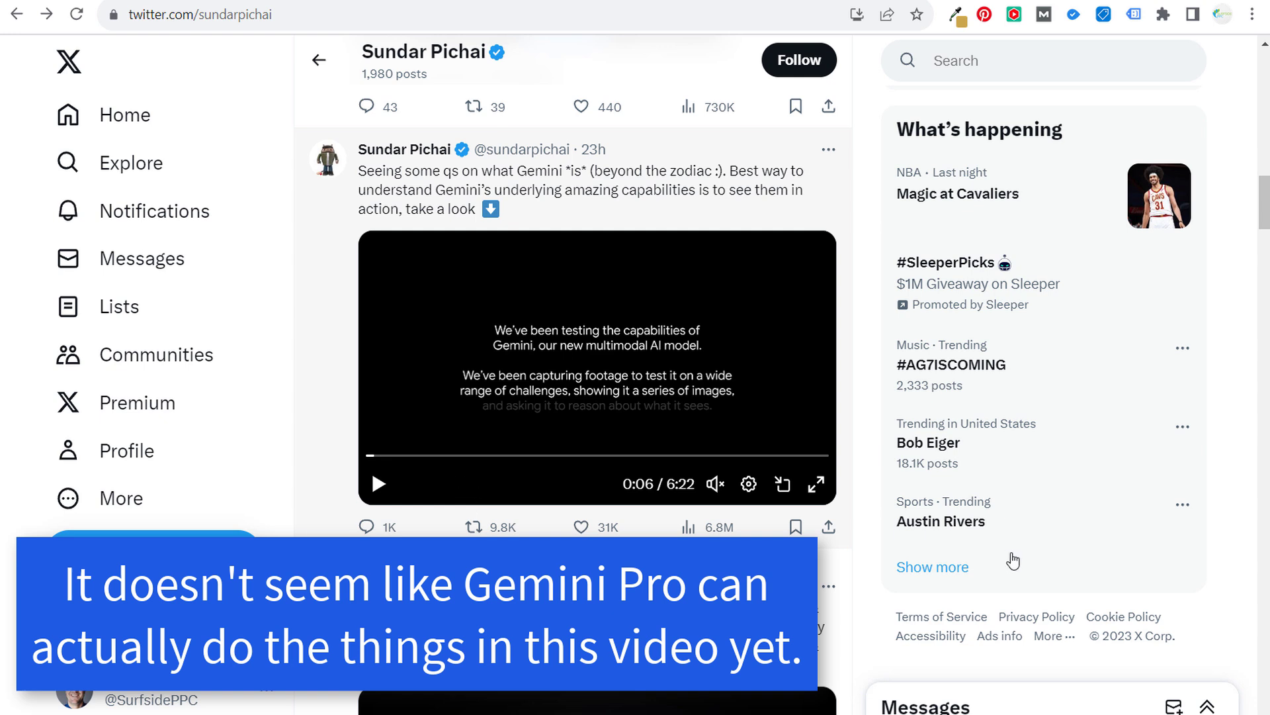
click(379, 484)
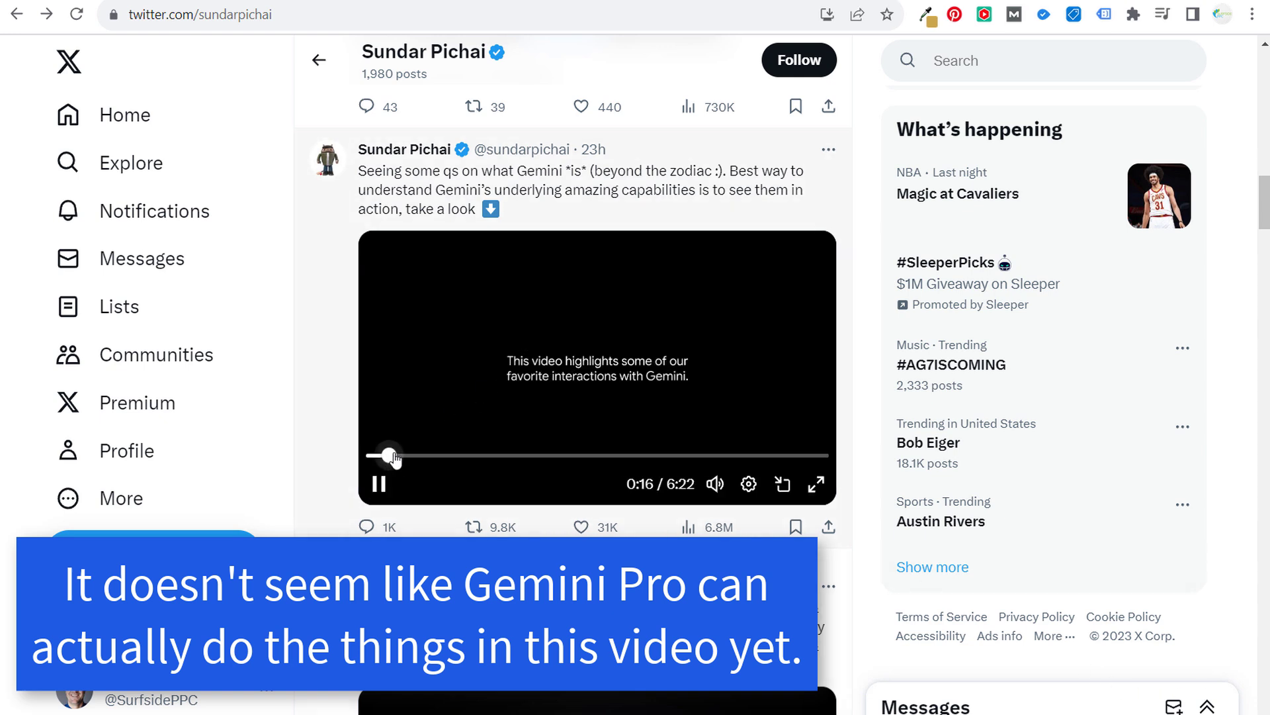
drag(389, 455, 456, 457)
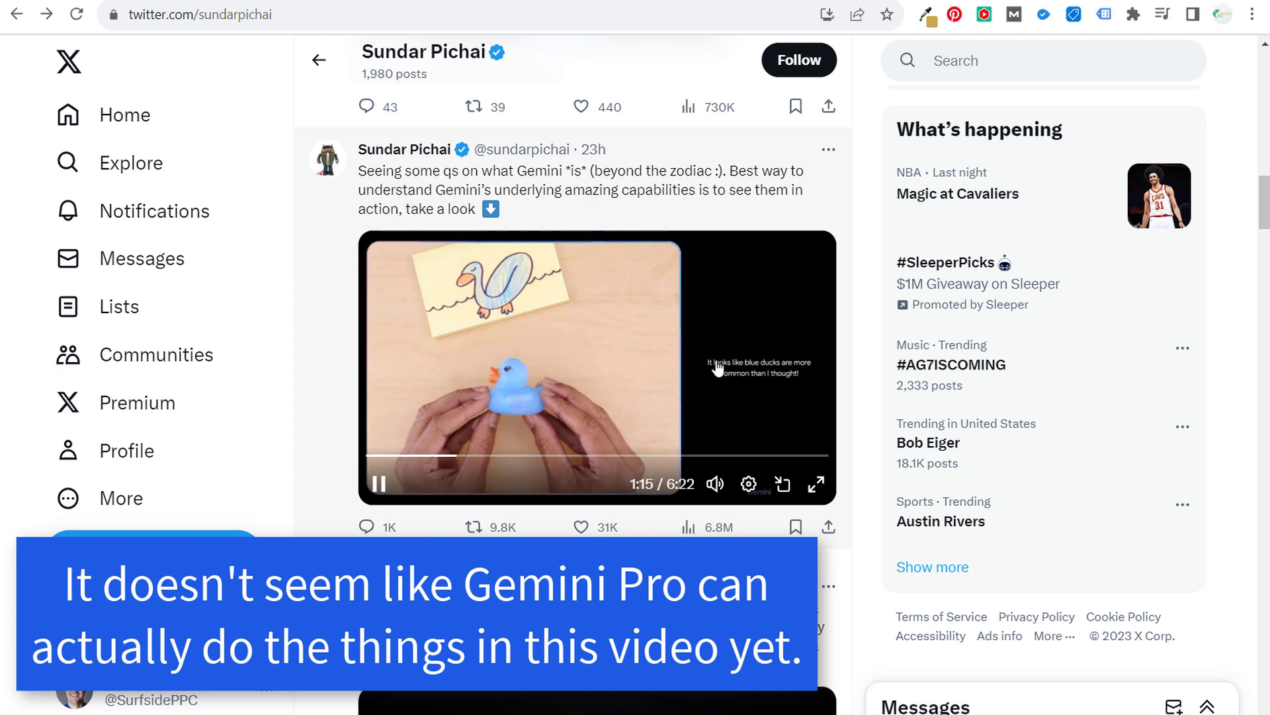
drag(462, 457, 431, 455)
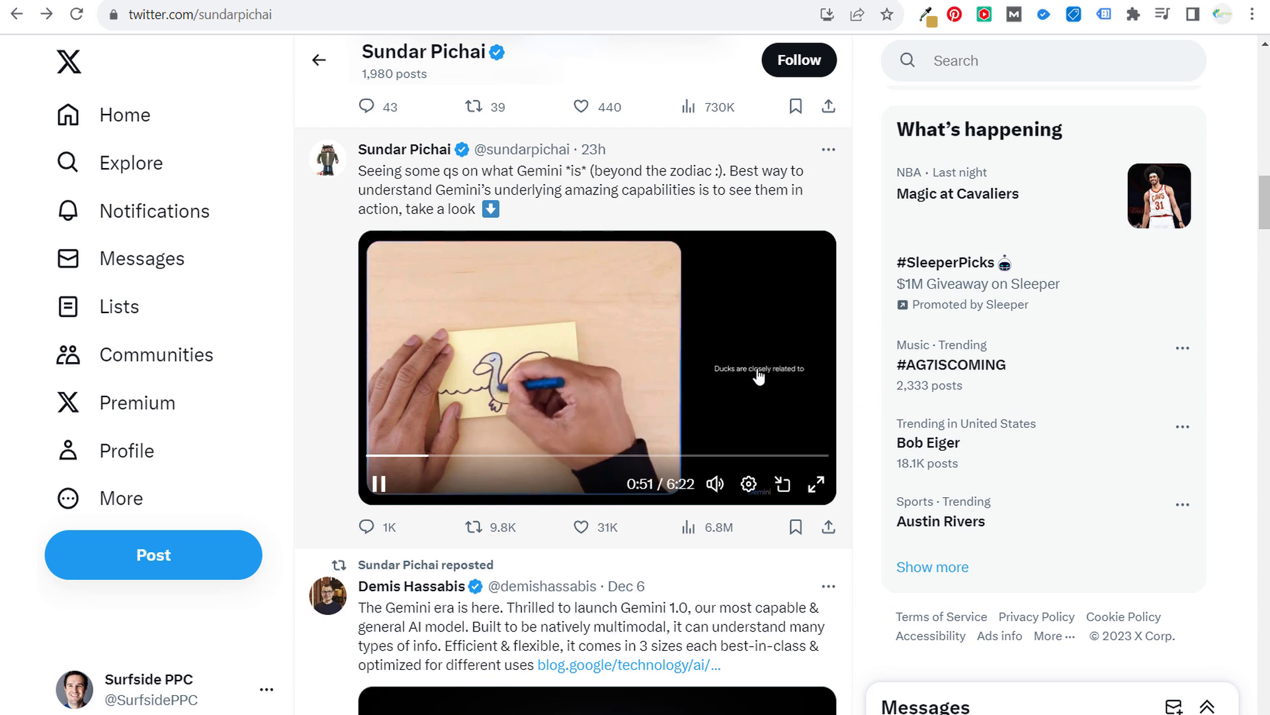
drag(440, 455, 397, 459)
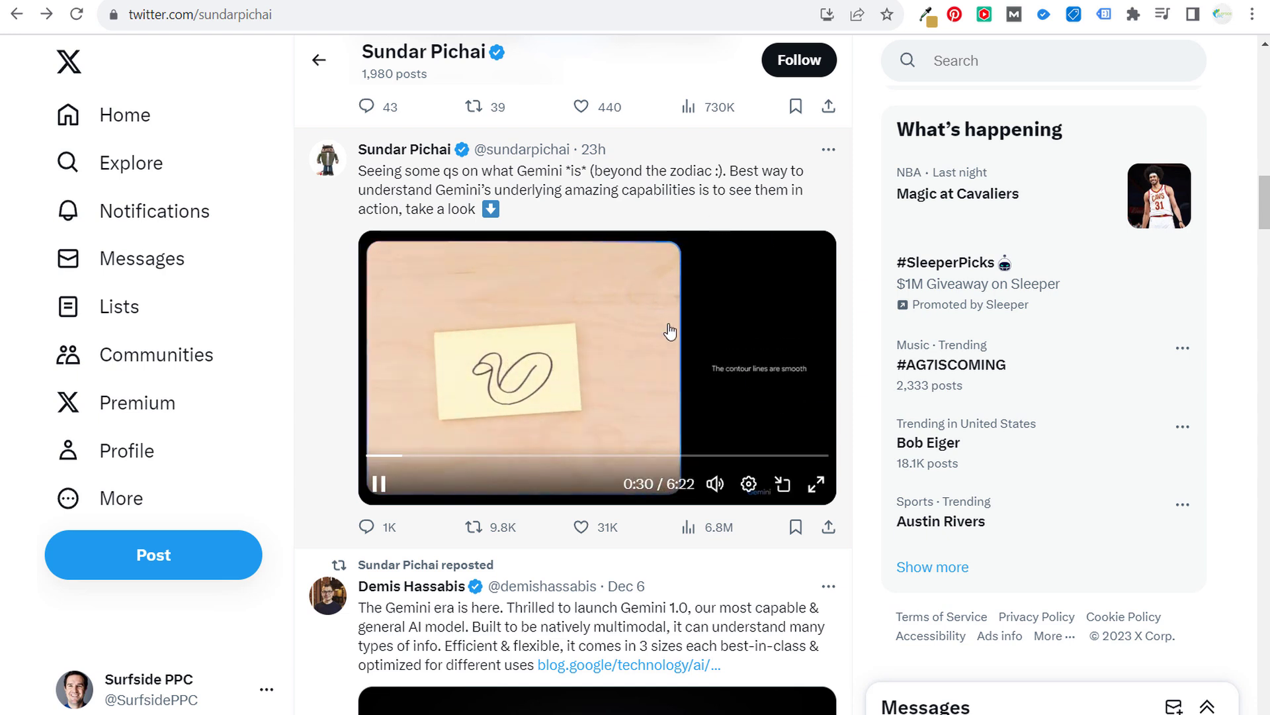
click(902, 5)
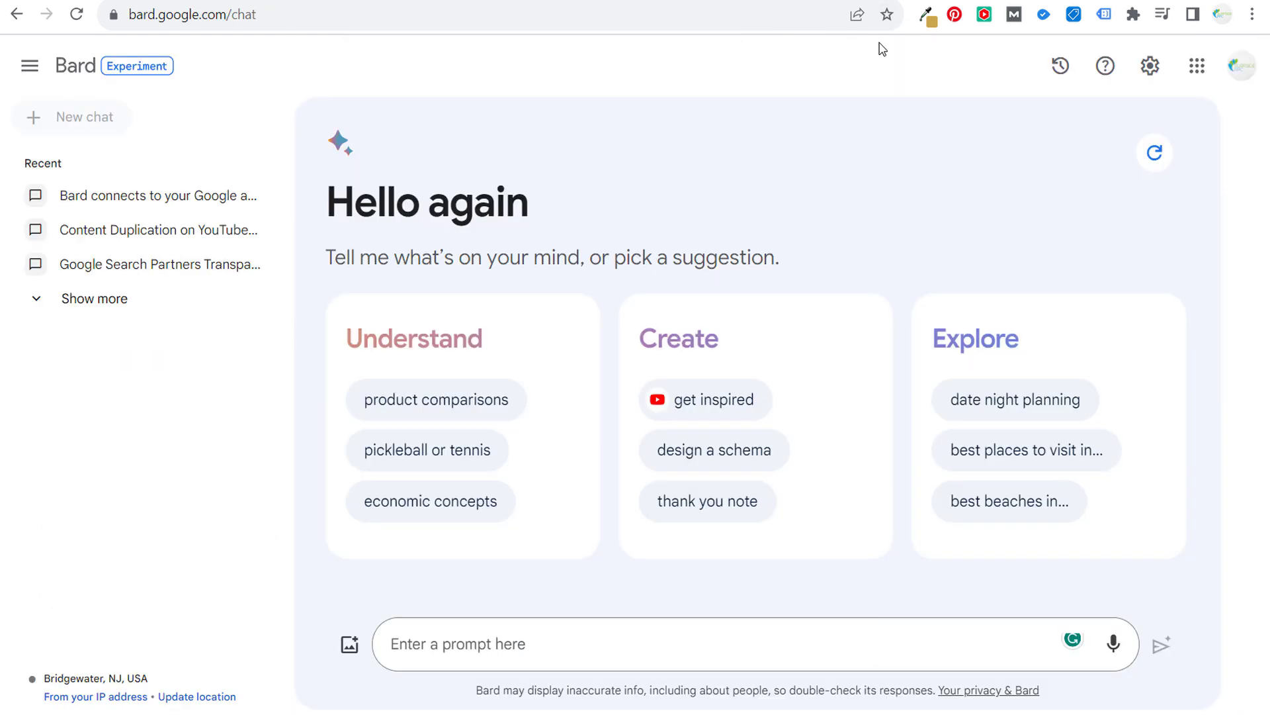
key(ctrl+Tab)
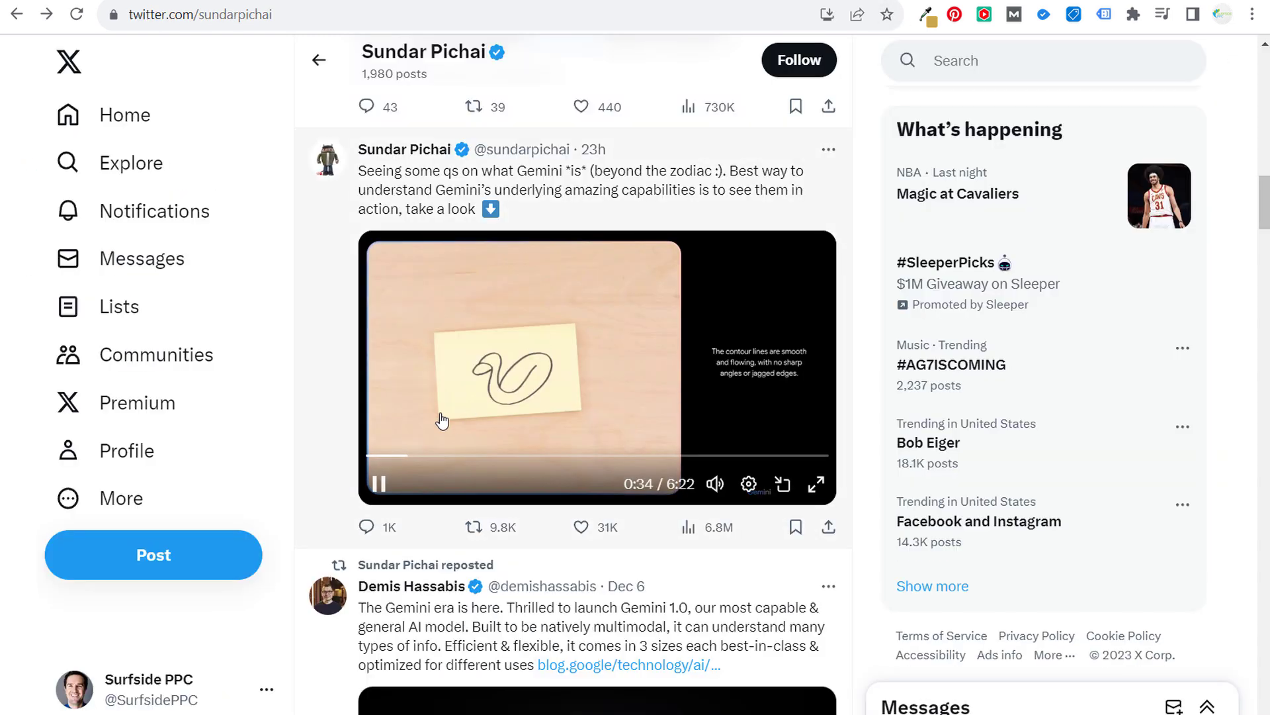
click(378, 483)
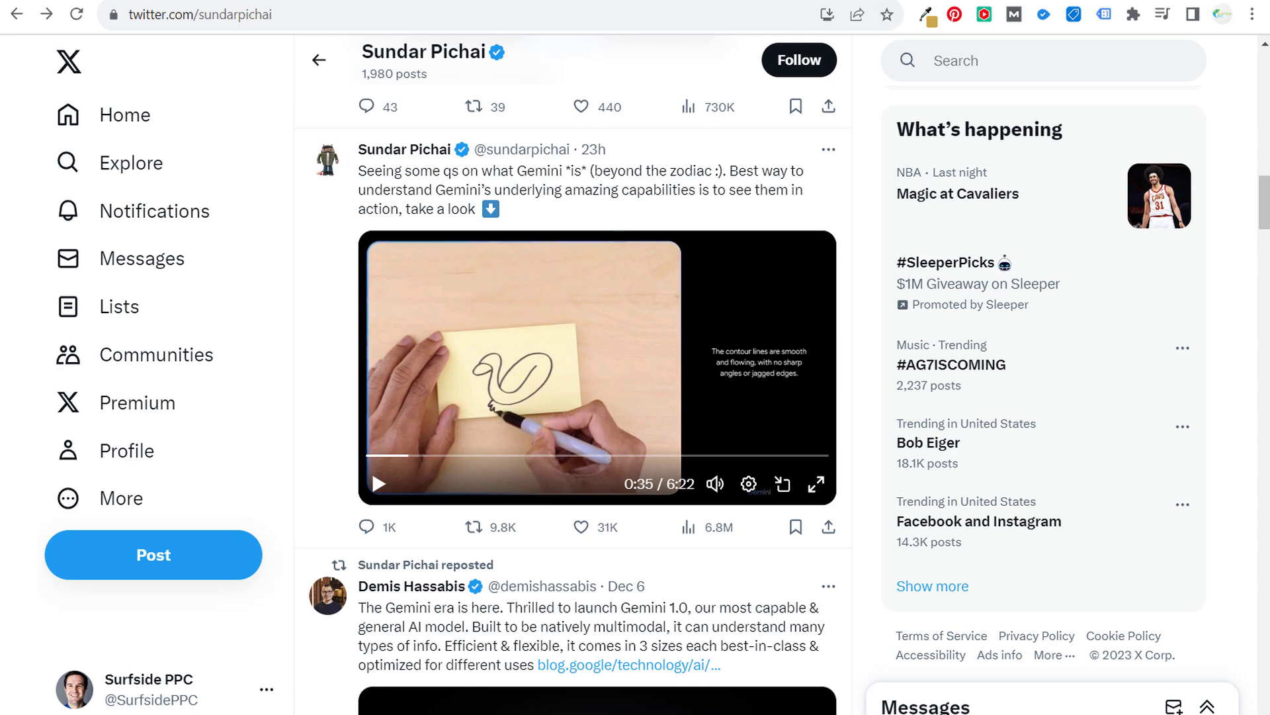
Step: Examine Google's "Introducing Gemini" blog post, focusing on the text benchmark table comparing Gemini Ultra with GPT-4
click(902, 6)
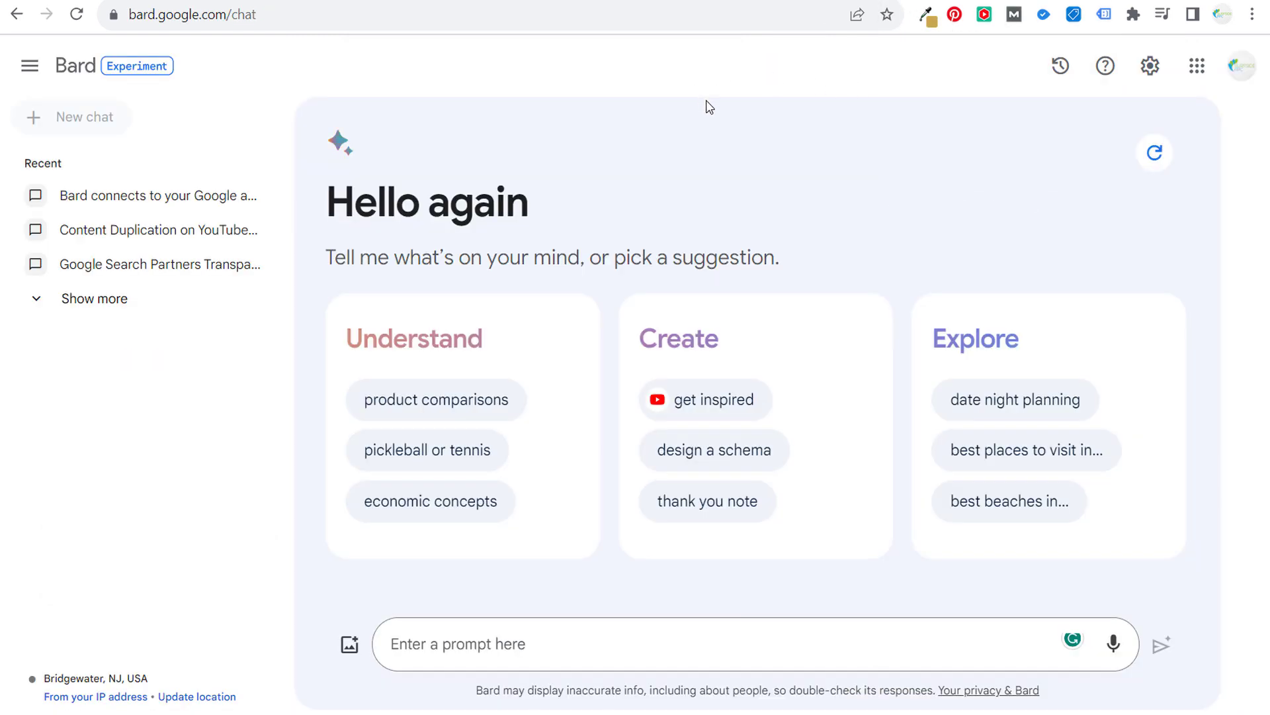
click(926, 3)
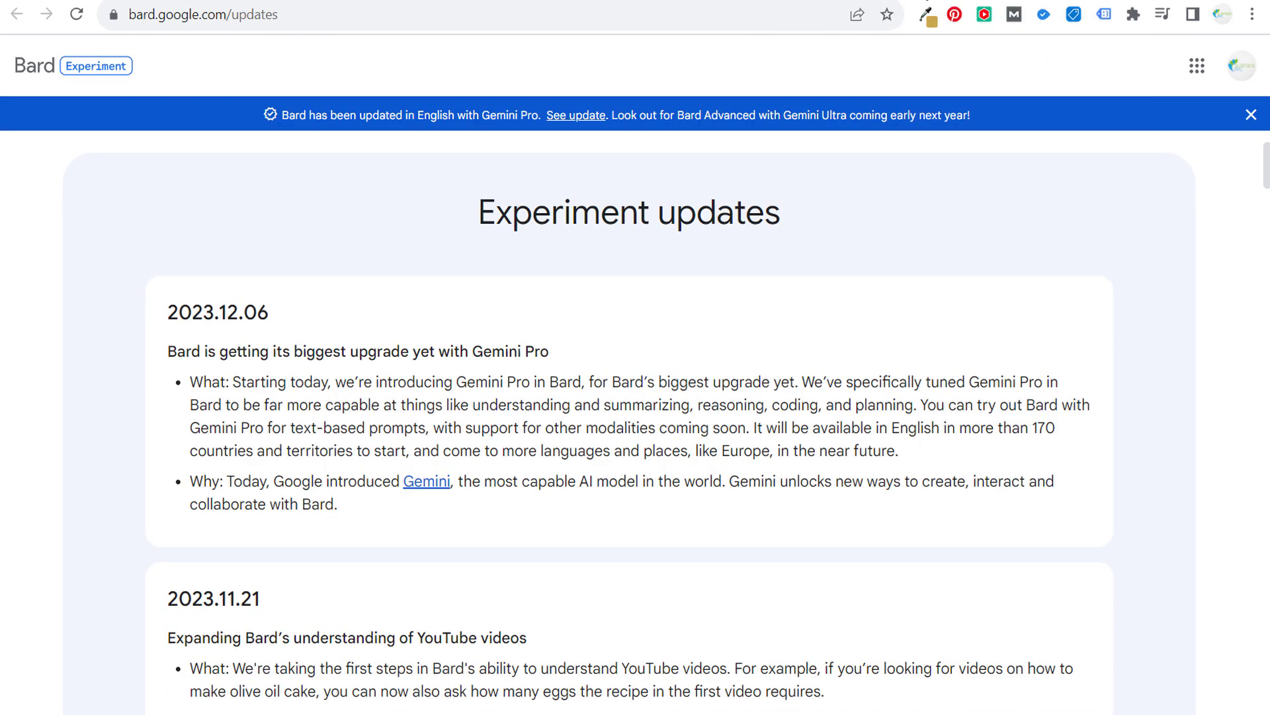
click(960, 3)
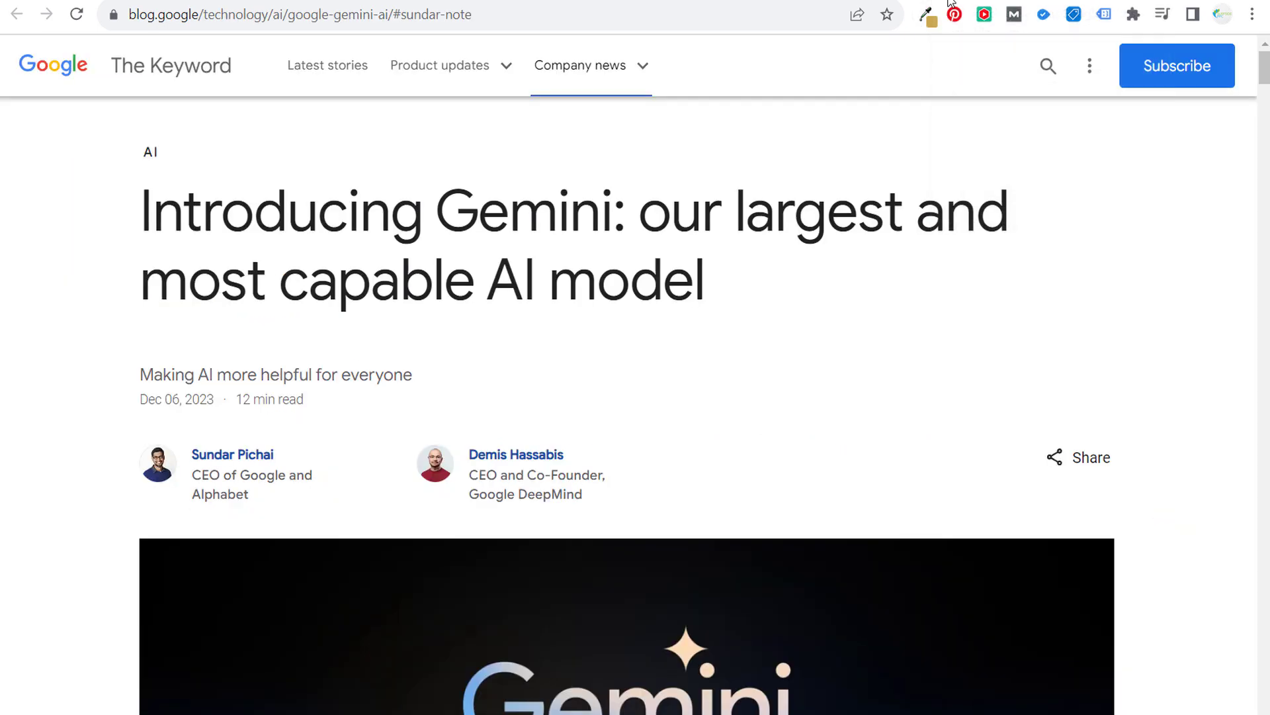
scroll(804, 264, down, 10)
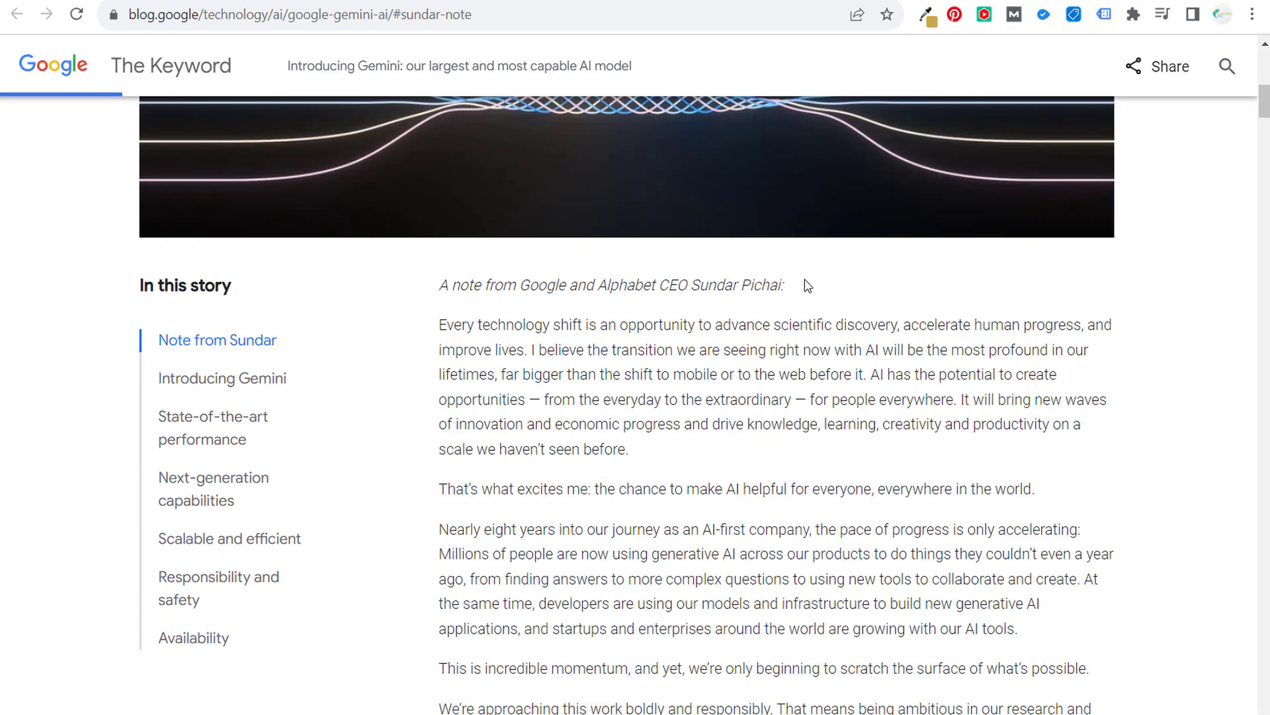
scroll(806, 291, down, 10)
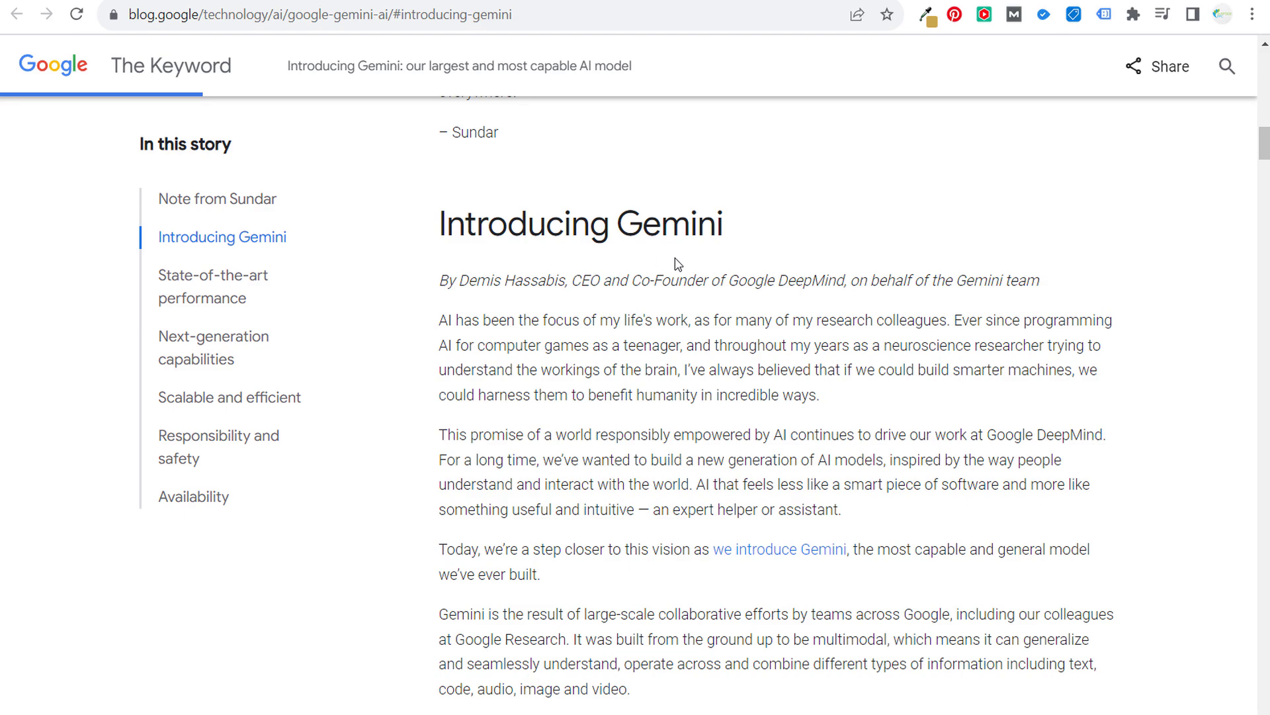
scroll(678, 263, down, 20)
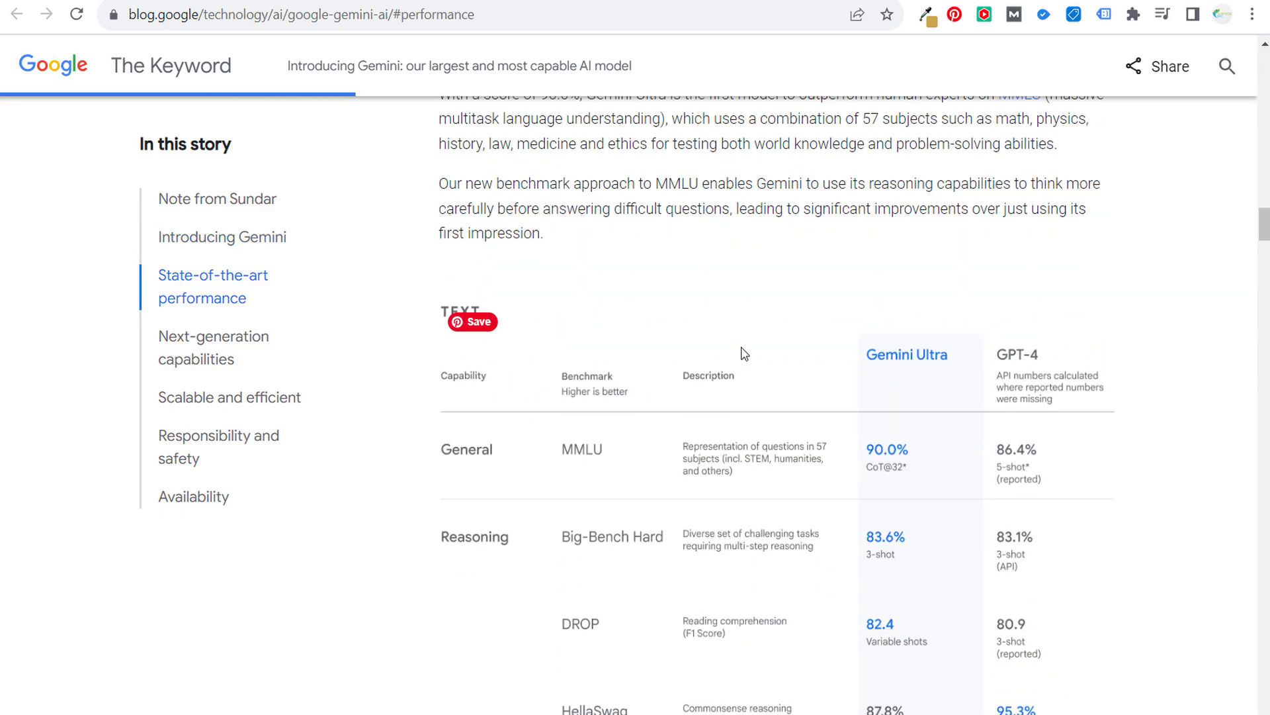
scroll(829, 298, down, 3)
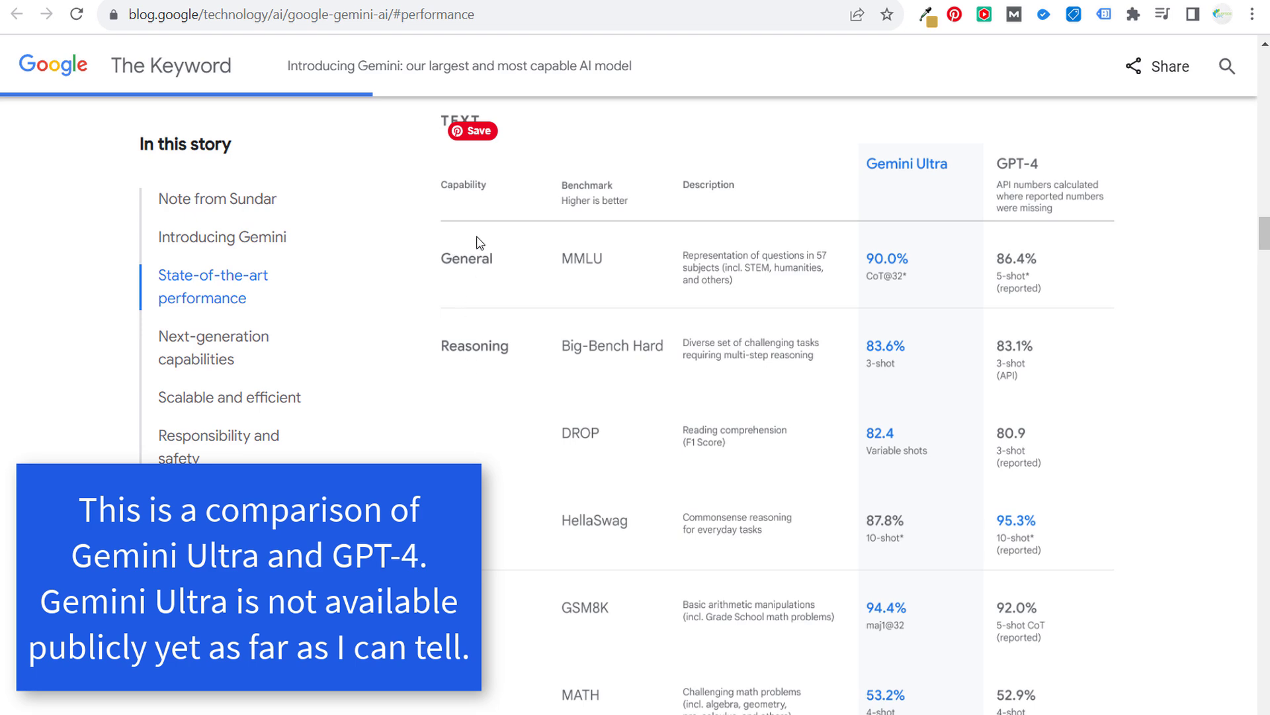
scroll(525, 387, down, 7)
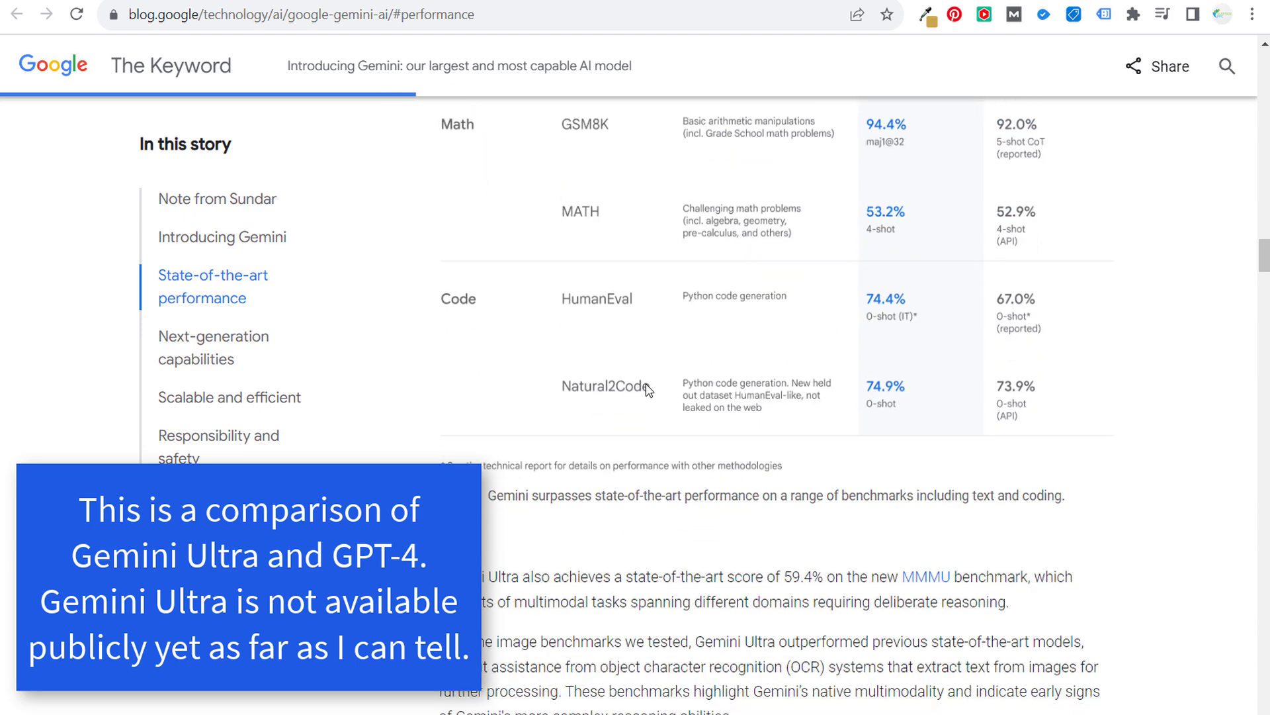
scroll(647, 389, up, 7)
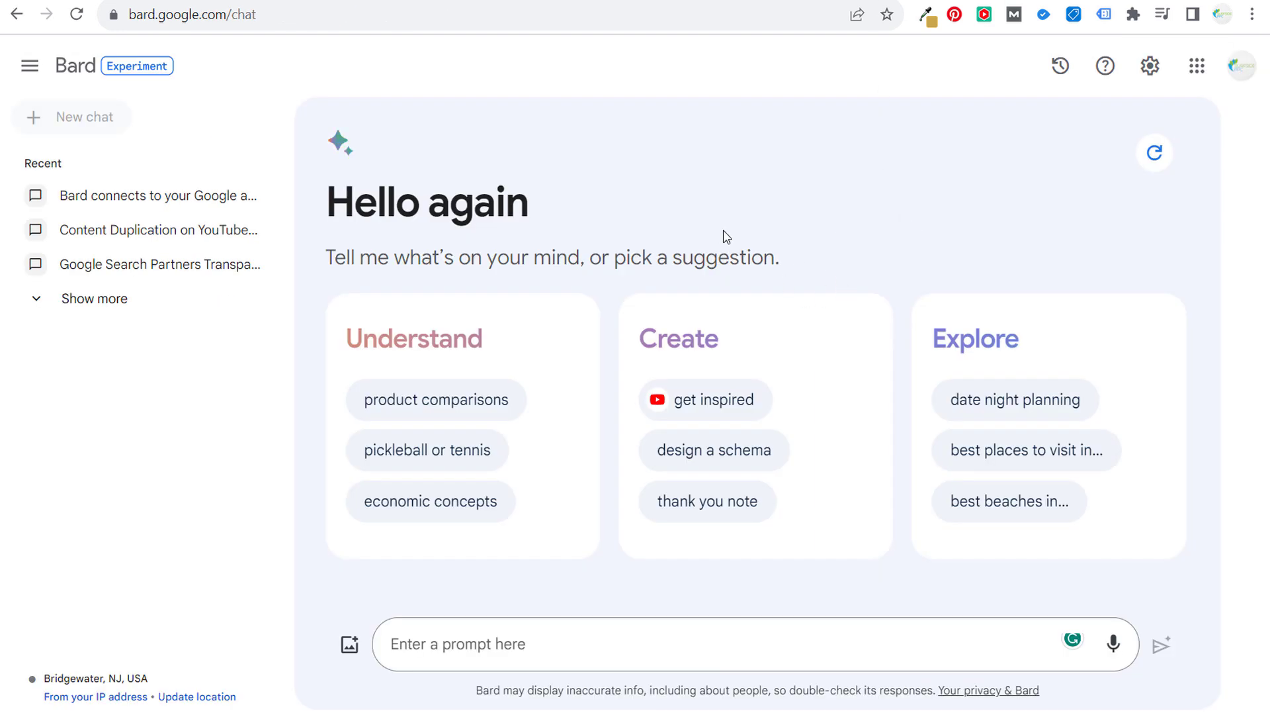
Step: Ask for the best ecommerce Google Ads strategy, covering campaign types, budget allocation, conversions to track, bidding strategies, keyword match types, ad types, ad testing and optimization
click(568, 649)
text(What is the best ecommerce strategy for Google Ads? Please offer details such as campaign types to use, budget allocation, conversions to track, bidding strategies, keyword match types to use, ad types I should use, how to test ads, and how to optimize my ads.)
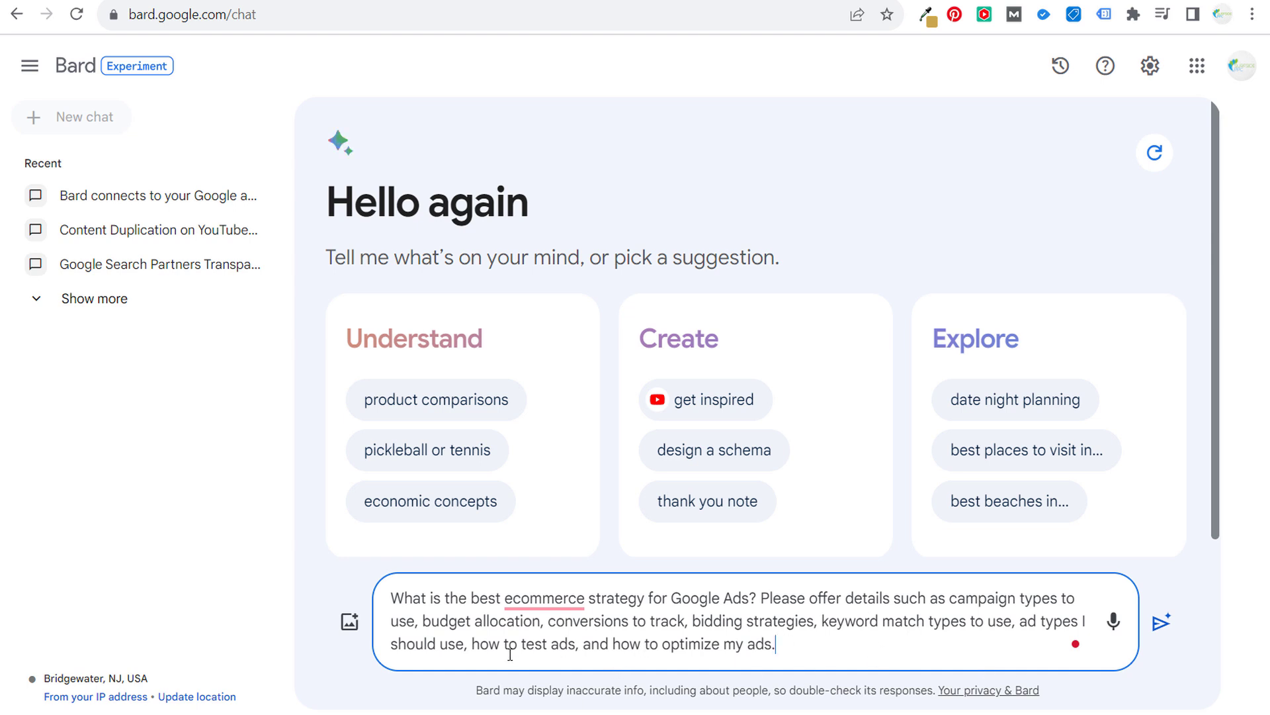
key(Return)
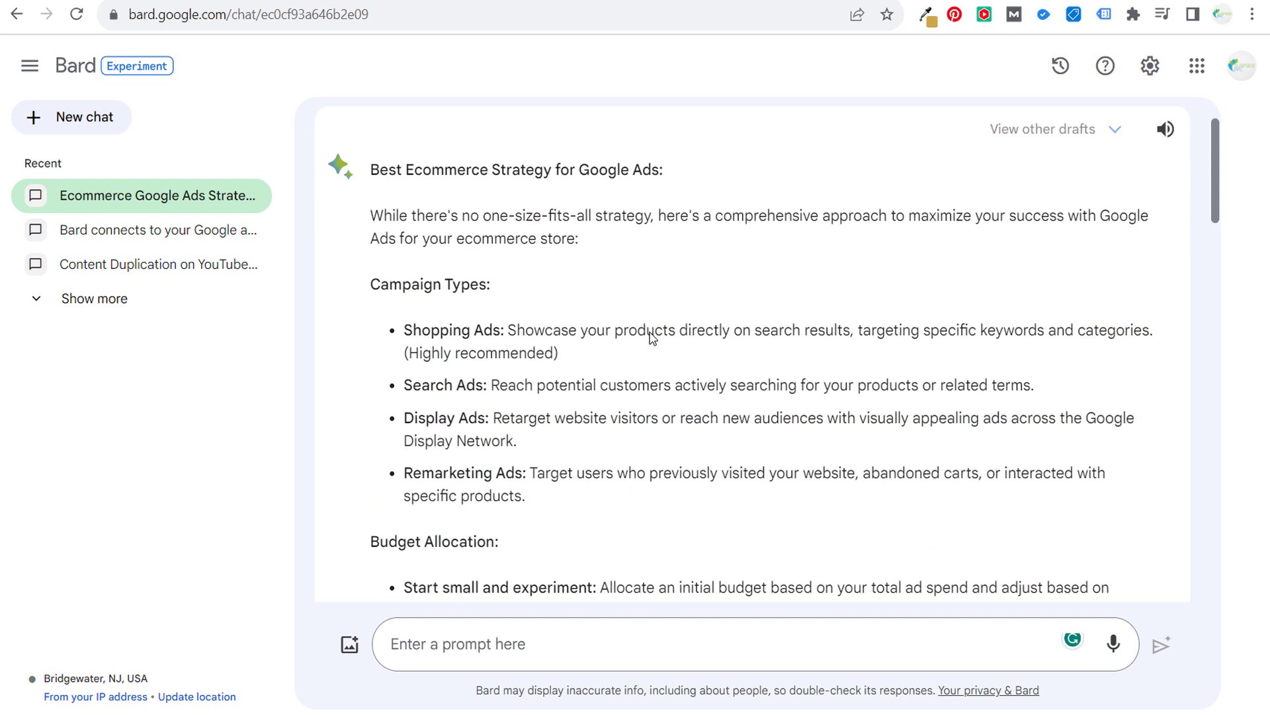
Step: Read the introduction and the Campaign Types section of the ecommerce strategy answer, from Shopping Ads to Remarketing Ads
drag(337, 166, 673, 298)
click(636, 315)
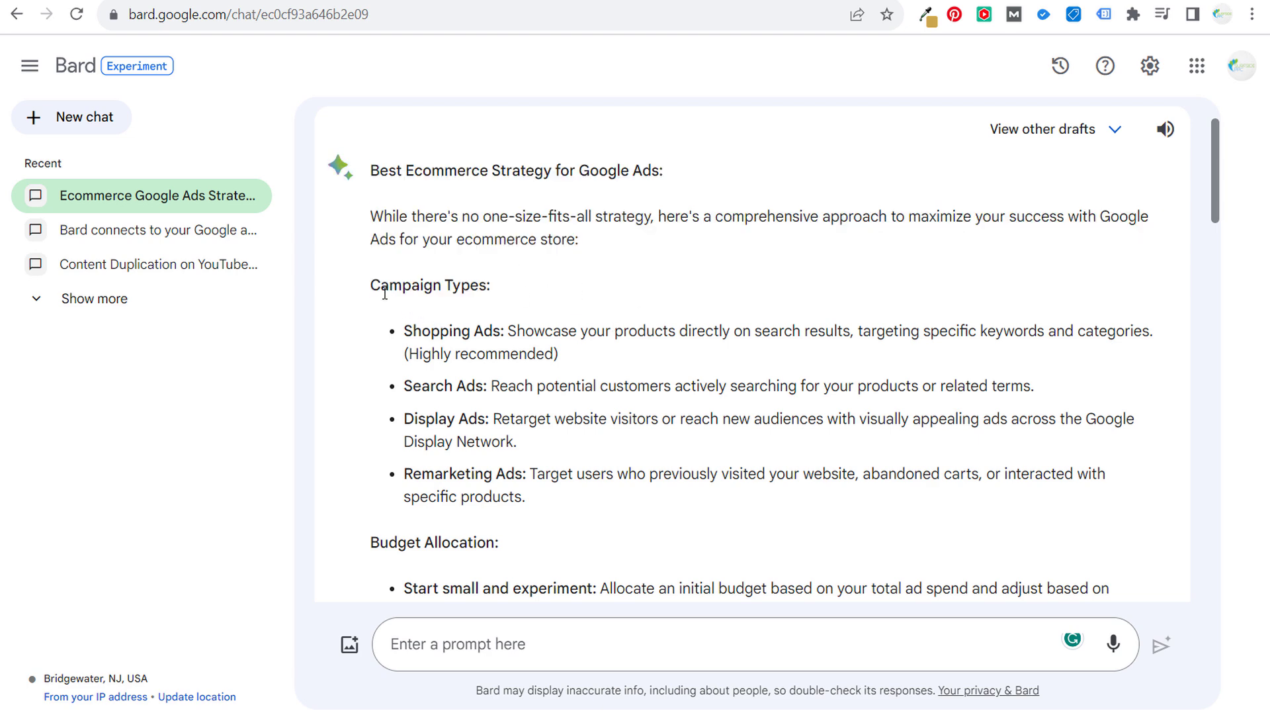
drag(423, 331, 787, 472)
drag(872, 472, 880, 472)
drag(410, 474, 546, 474)
click(546, 474)
Step: Review the answer's Budget Allocation and Conversions to Track sections, including Add to Carts and Product Page Views
scroll(629, 297, down, 1)
scroll(628, 298, down, 3)
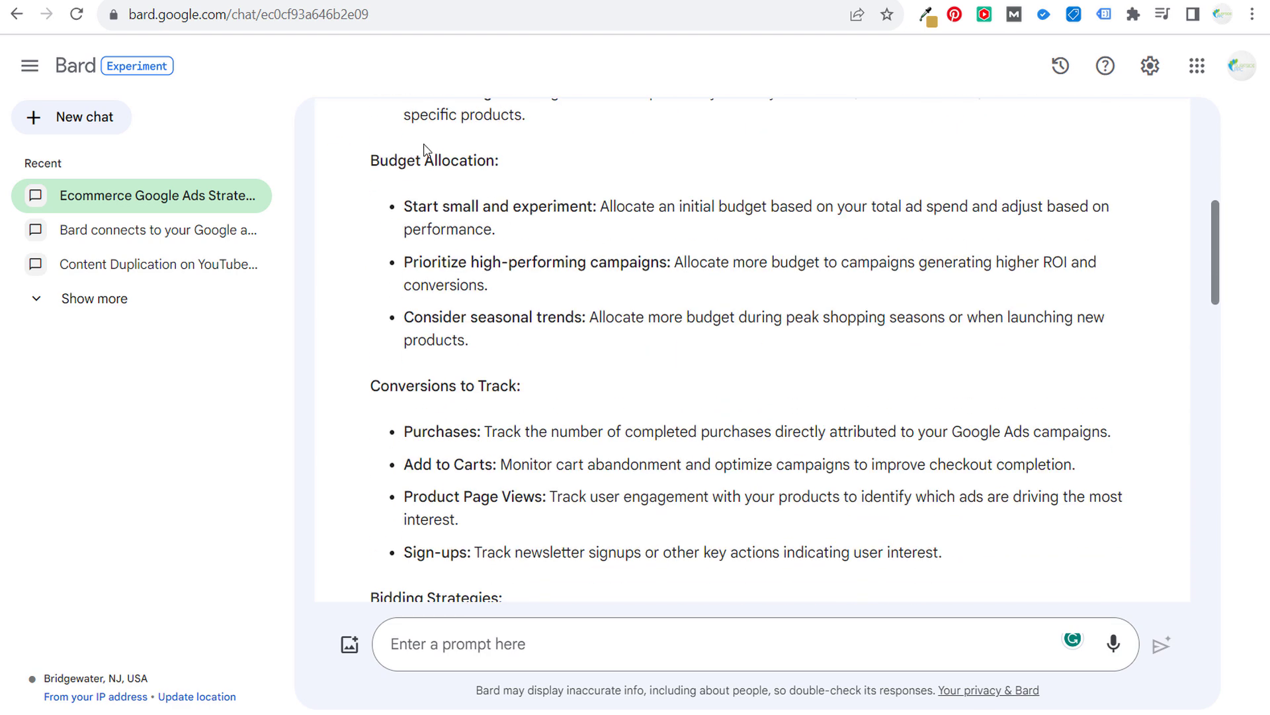
drag(420, 198, 588, 207)
click(685, 220)
scroll(657, 354, down, 3)
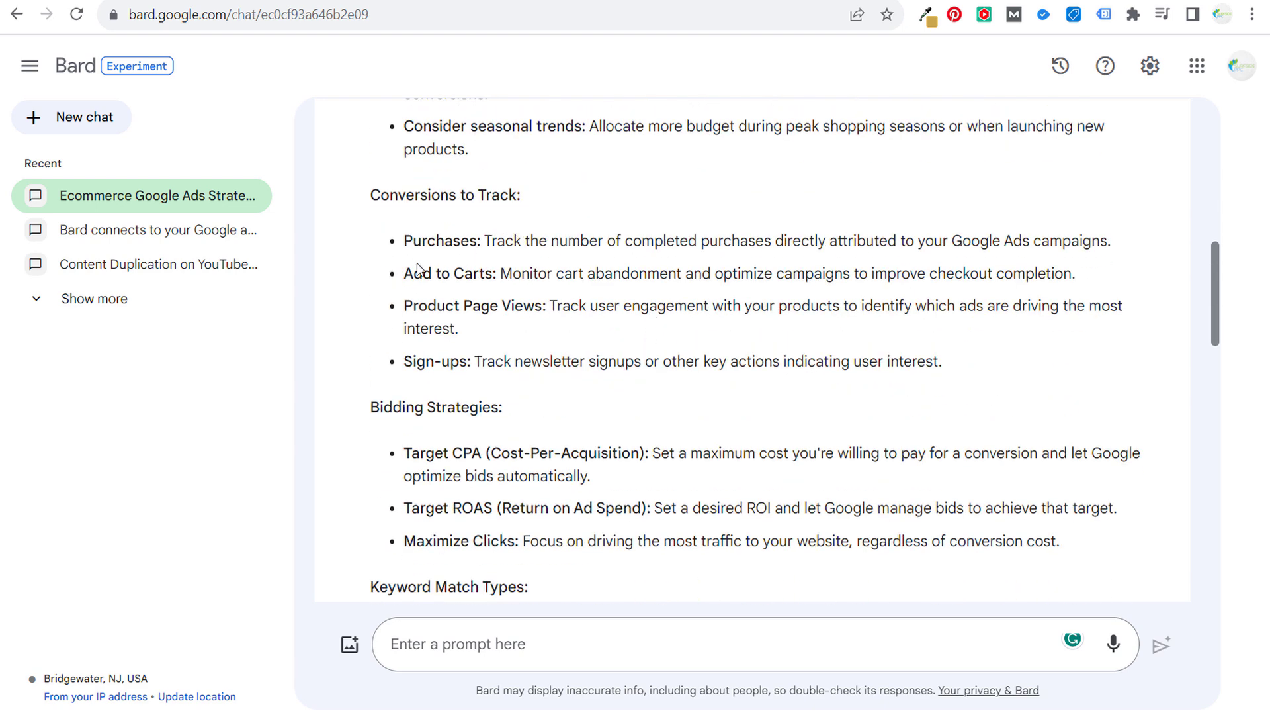
drag(414, 274, 500, 274)
drag(428, 305, 535, 306)
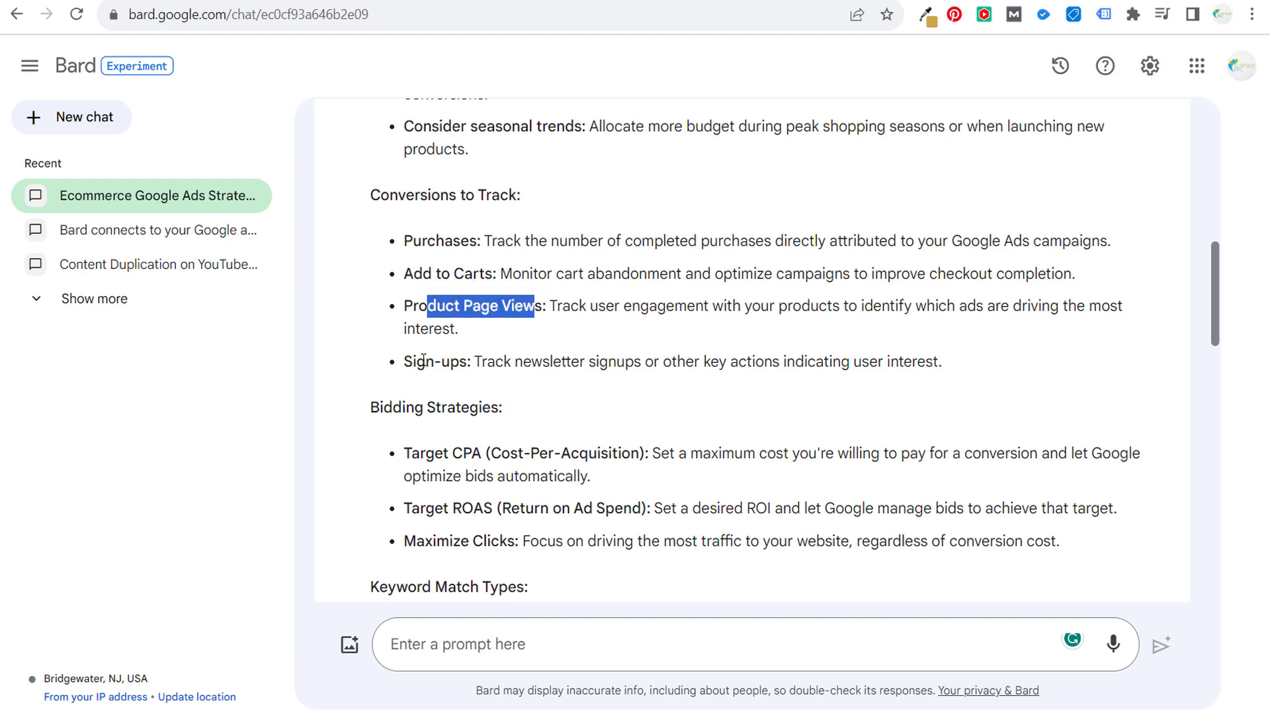
Step: Examine the Bidding Strategies and Keyword Match Types recommendations, including Target CPA, Target ROAS, Broad Match and Phrase Match
scroll(692, 391, down, 3)
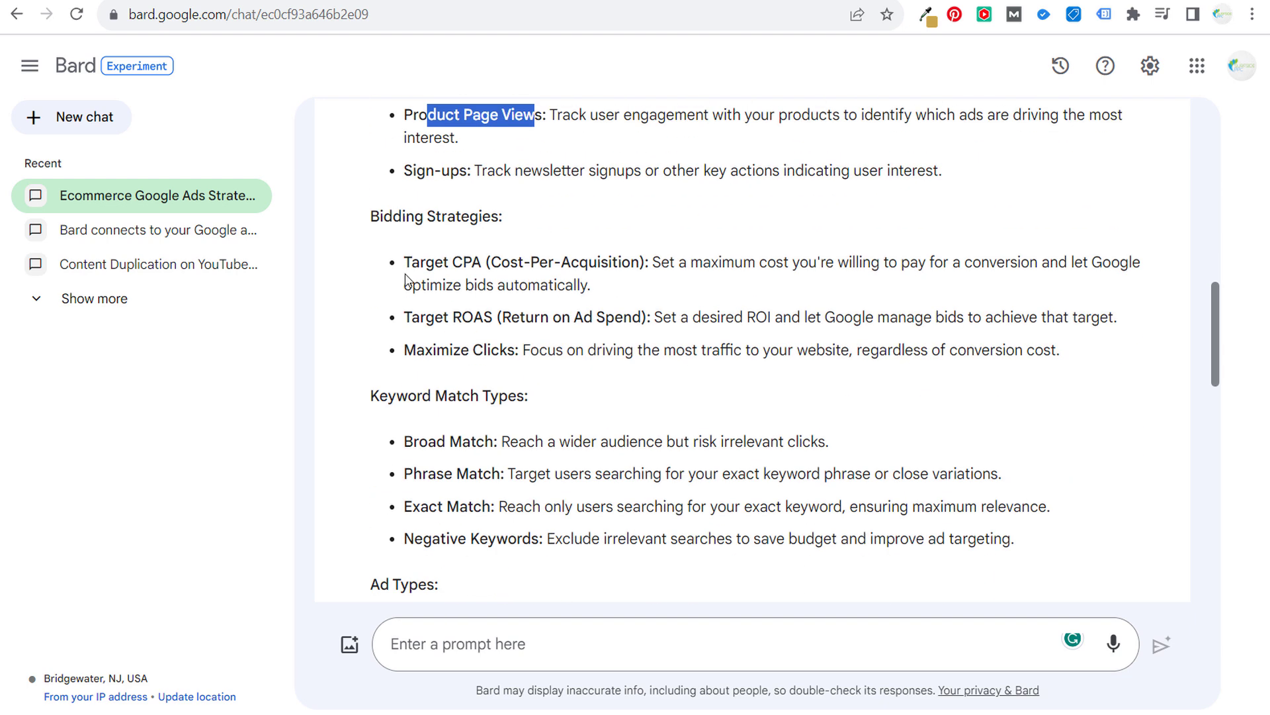
drag(411, 266, 516, 281)
drag(443, 321, 612, 341)
click(775, 350)
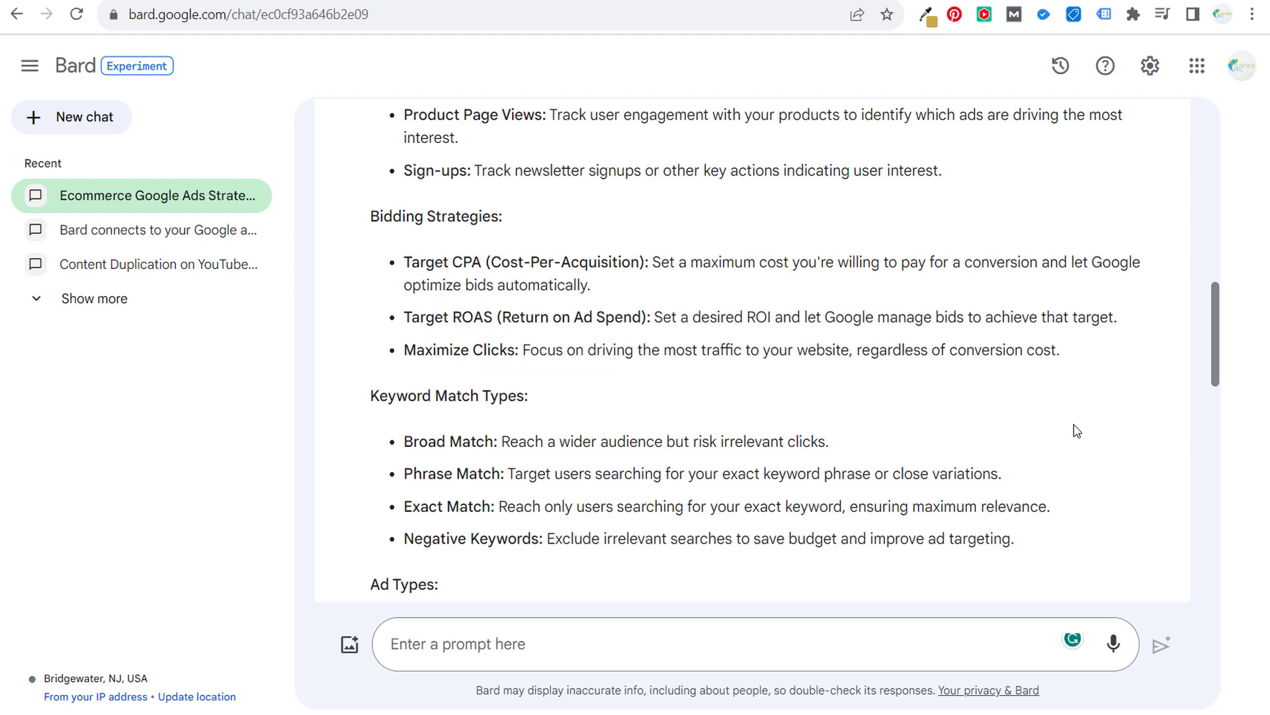
scroll(537, 338, down, 1)
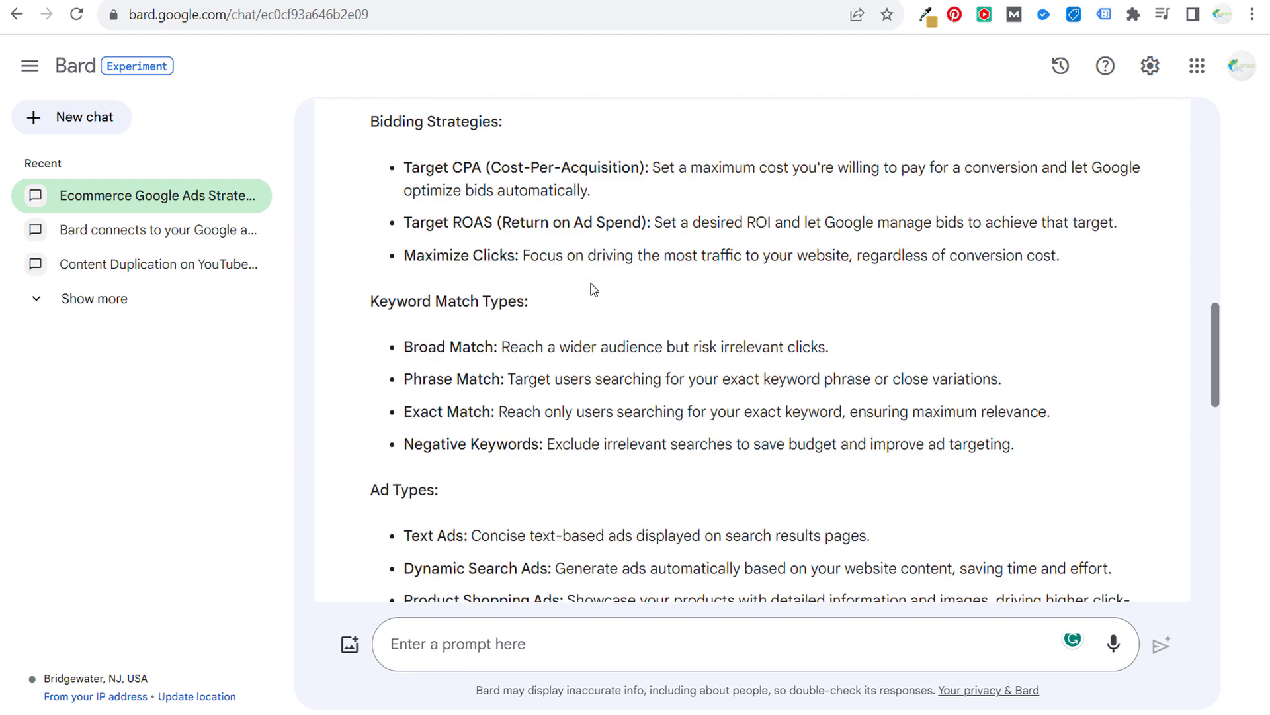
drag(653, 346, 435, 378)
click(802, 370)
drag(615, 383, 696, 379)
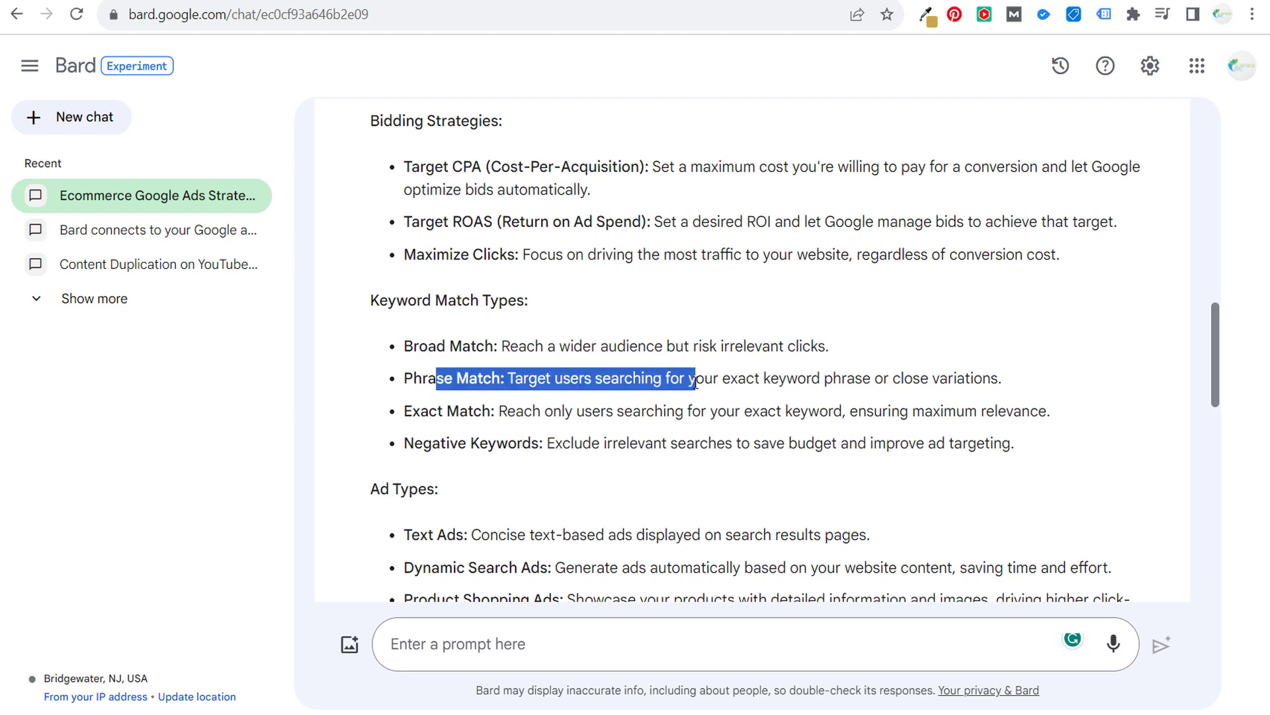
drag(451, 345, 427, 346)
click(661, 381)
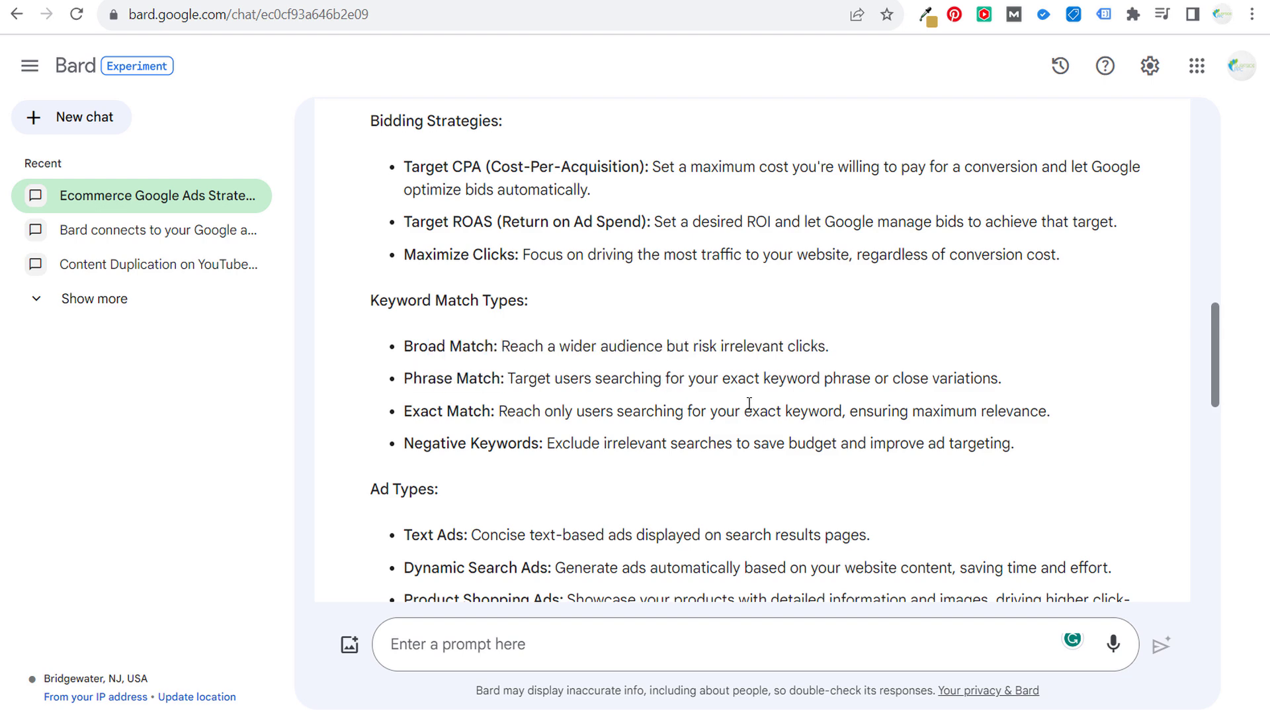
Step: Read the answer's Ad Types and Testing Ads sections, including Product Shopping Ads and the A/B testing advice
scroll(873, 438, down, 3)
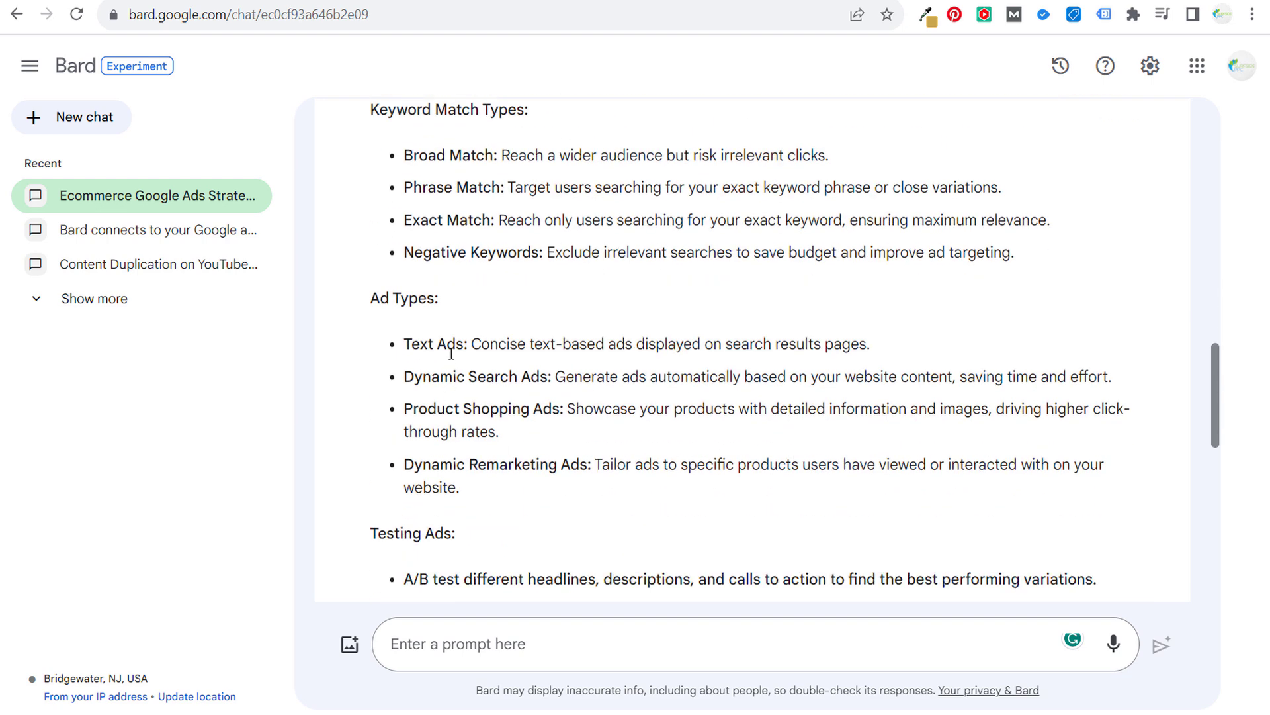
drag(417, 405, 500, 407)
click(513, 437)
scroll(596, 430, down, 2)
scroll(626, 420, down, 4)
drag(416, 196, 860, 228)
click(916, 232)
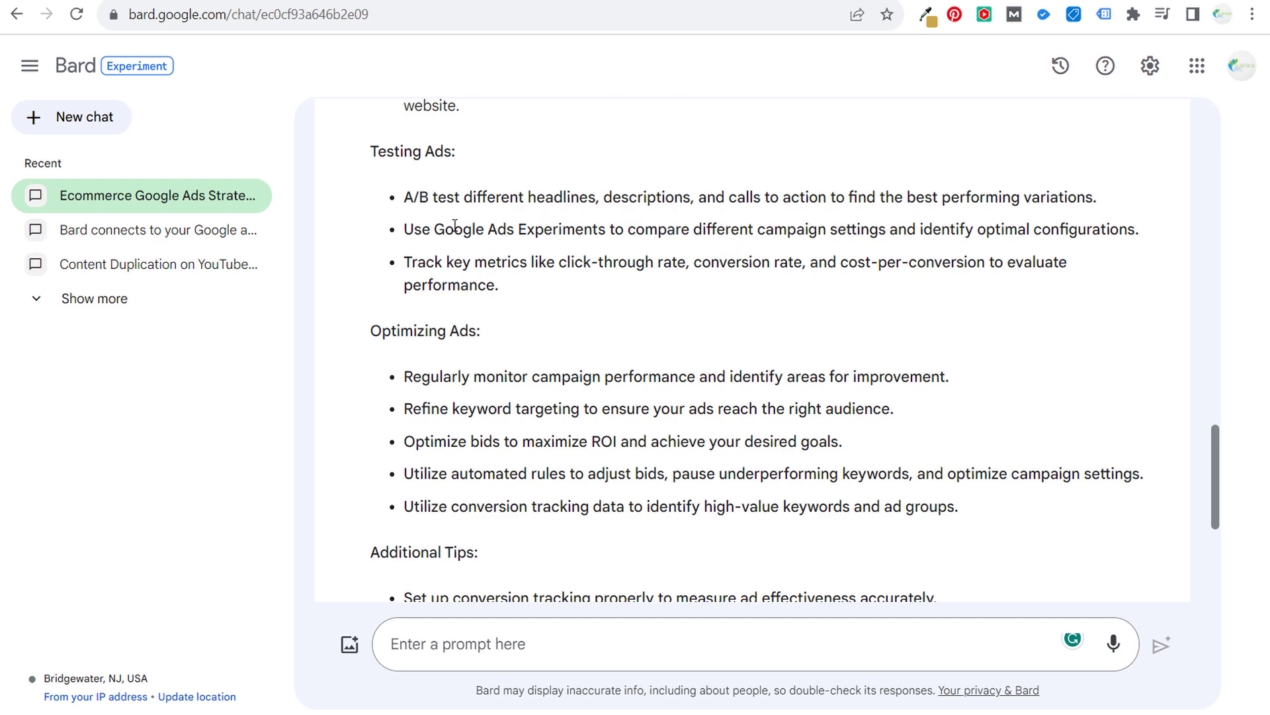
Step: Read the answer's Optimizing Ads and Additional Tips sections, then return to the start of the ecommerce strategy answer
scroll(712, 268, down, 5)
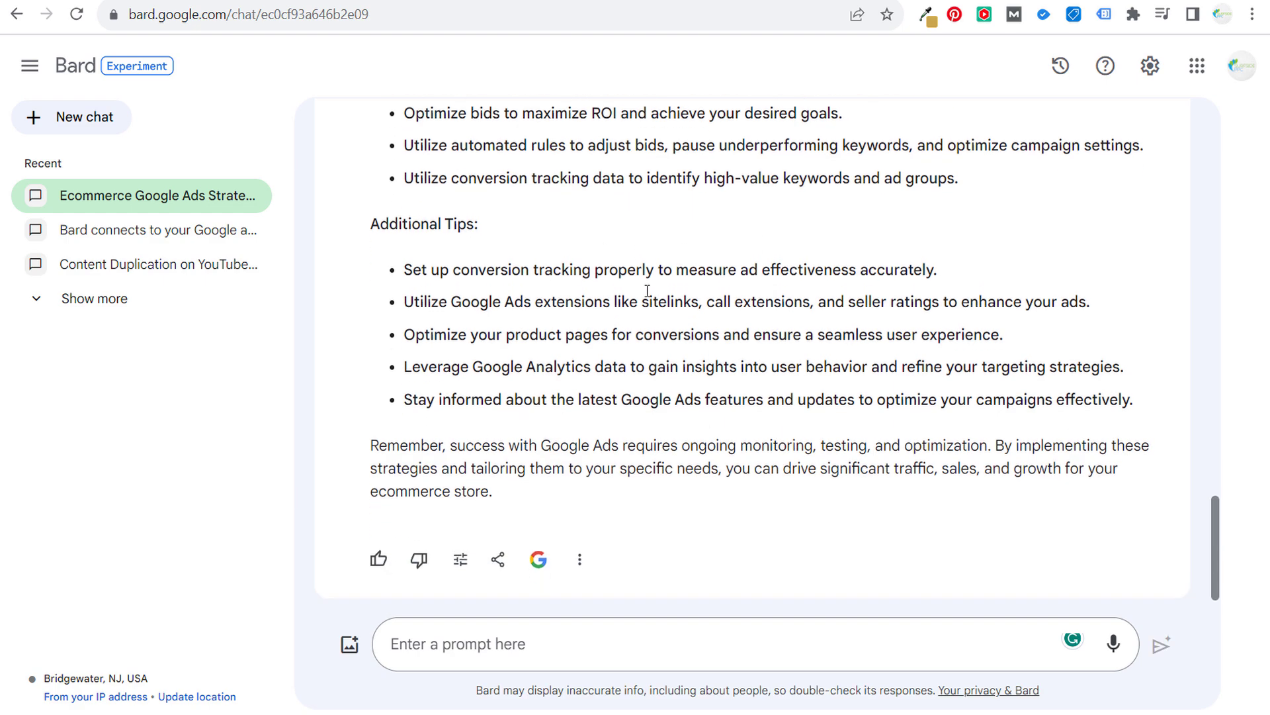
scroll(906, 327, up, 20)
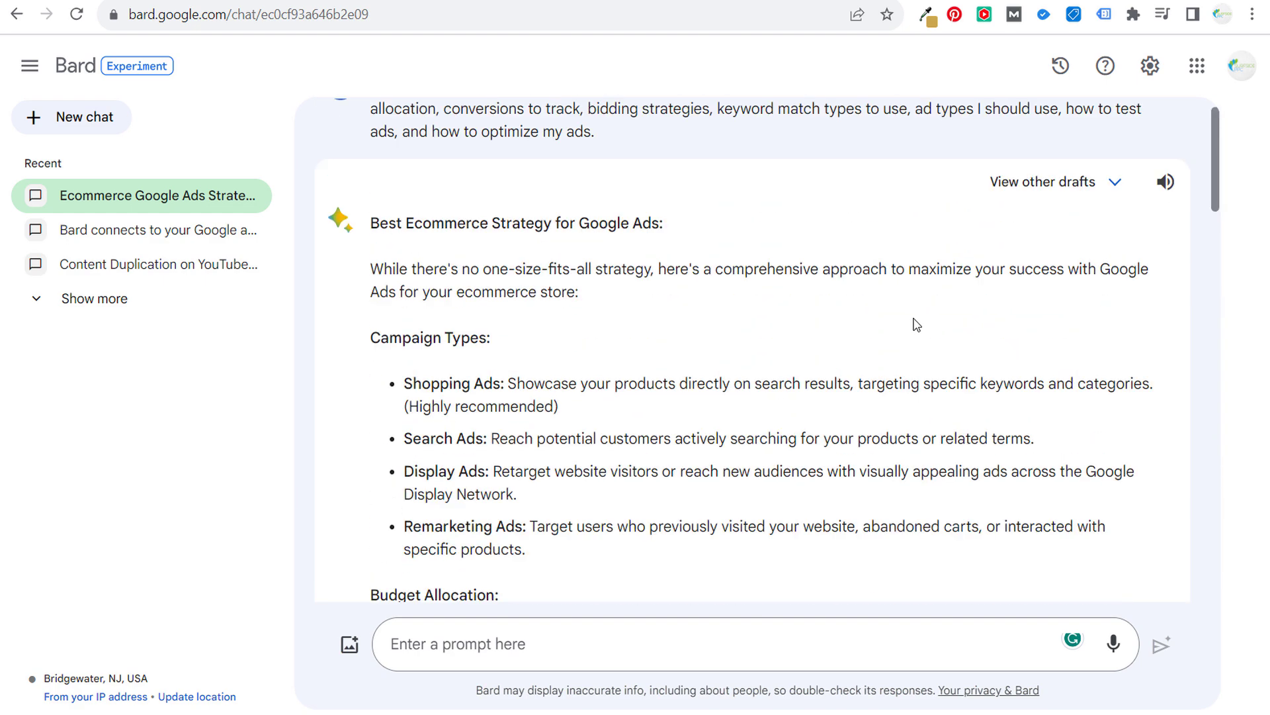
scroll(900, 311, up, 1)
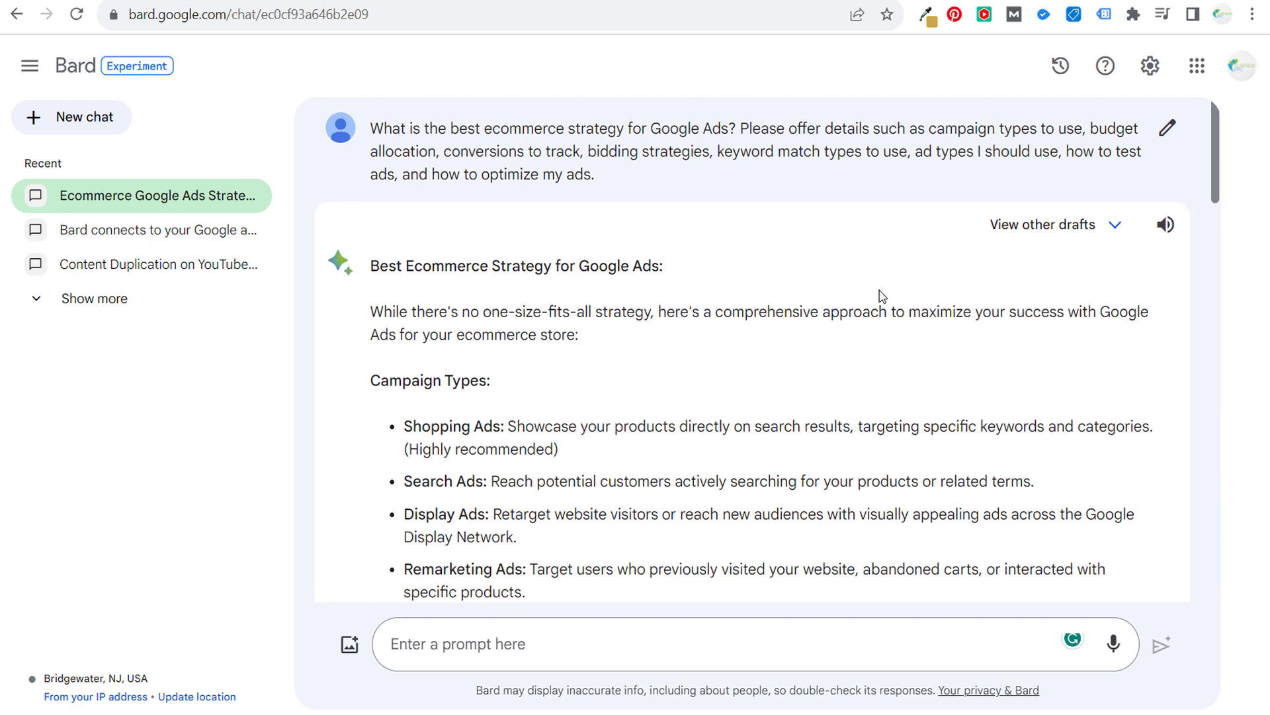
Step: Start a new chat and enter a prompt requesting 20 Google Trends topics for YouTube and a blog, plus a strategy to maximize views and watch time
click(64, 123)
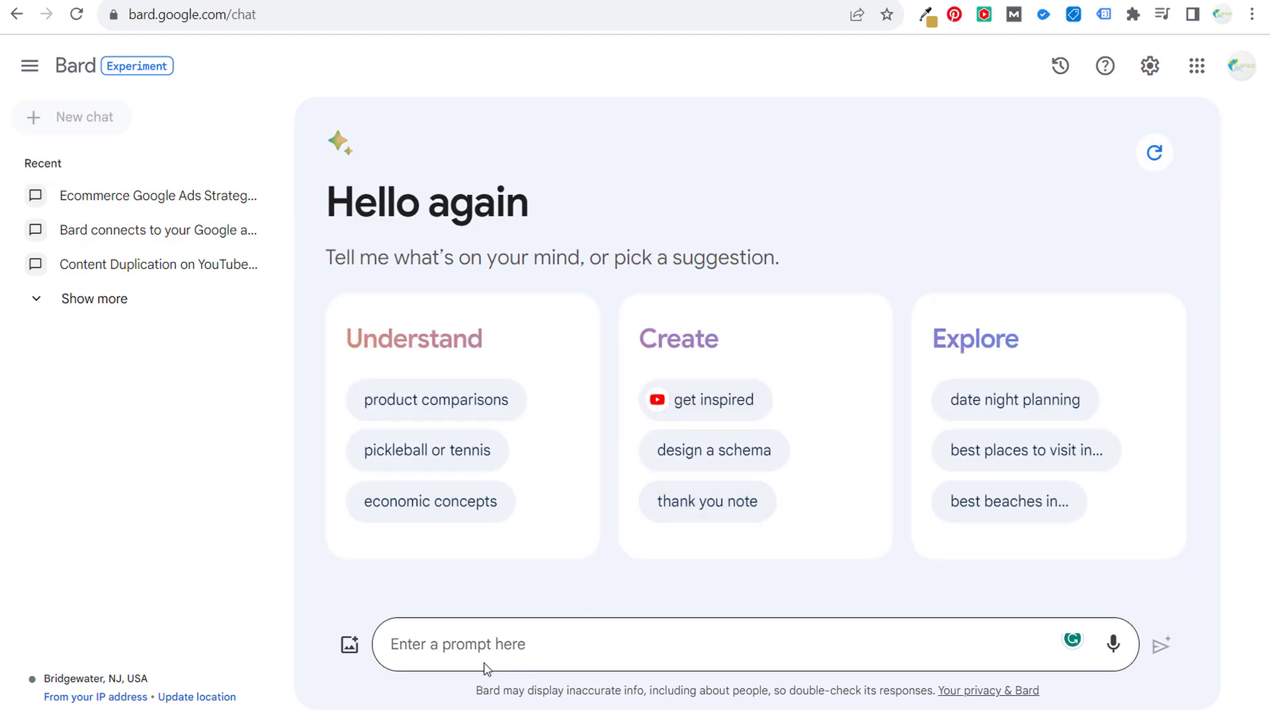
click(477, 647)
text(I am creating content related to Google Trends on my YouTube channel and on my blog. Can you suggest 20 different topics I can cover related to Google trends that will help me grow the views on my YouTube channel and the page views on my blog. I want to target the most popular keywords related to Google Trends so I can get the most video views and page views. Also, suggest how I can publish these videos to YouTube and give me a strategy to maximize views and watch time.)
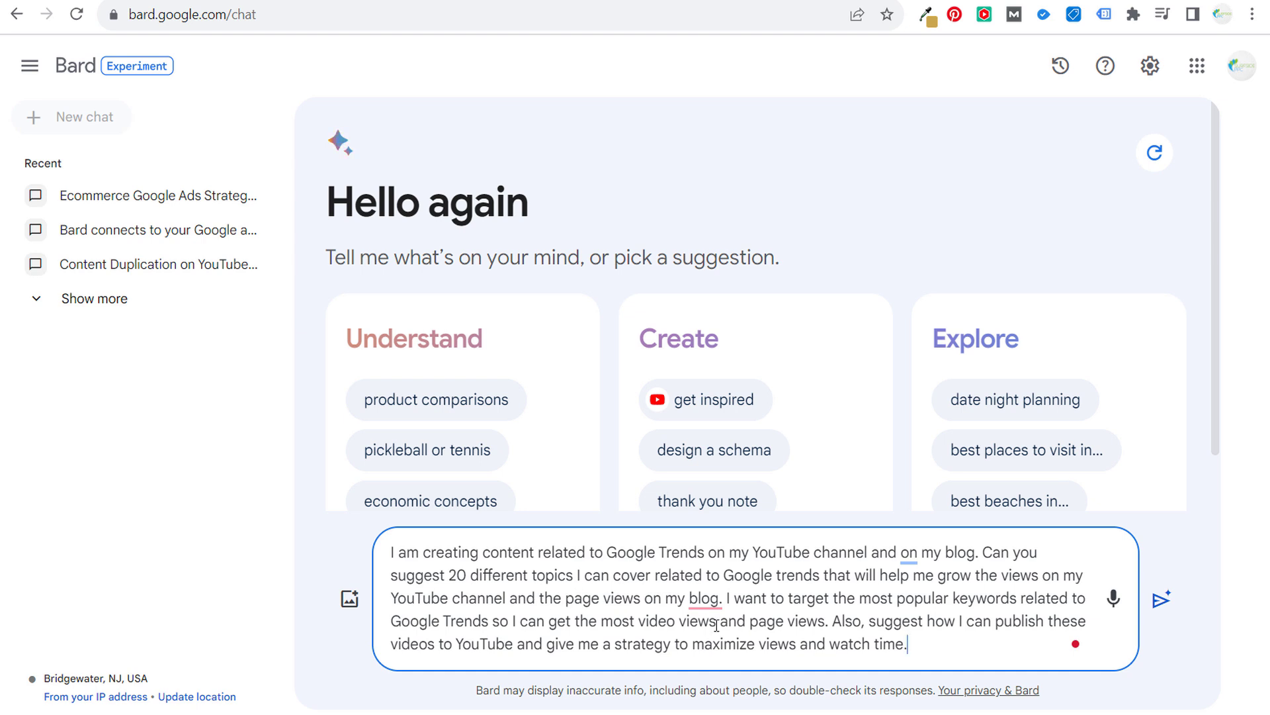
Step: Check the prompt's wording on popular keywords, page views and YouTube publishing, and submit it to Bard
drag(829, 599, 893, 599)
click(923, 599)
drag(488, 620, 615, 622)
click(660, 623)
drag(967, 640, 476, 622)
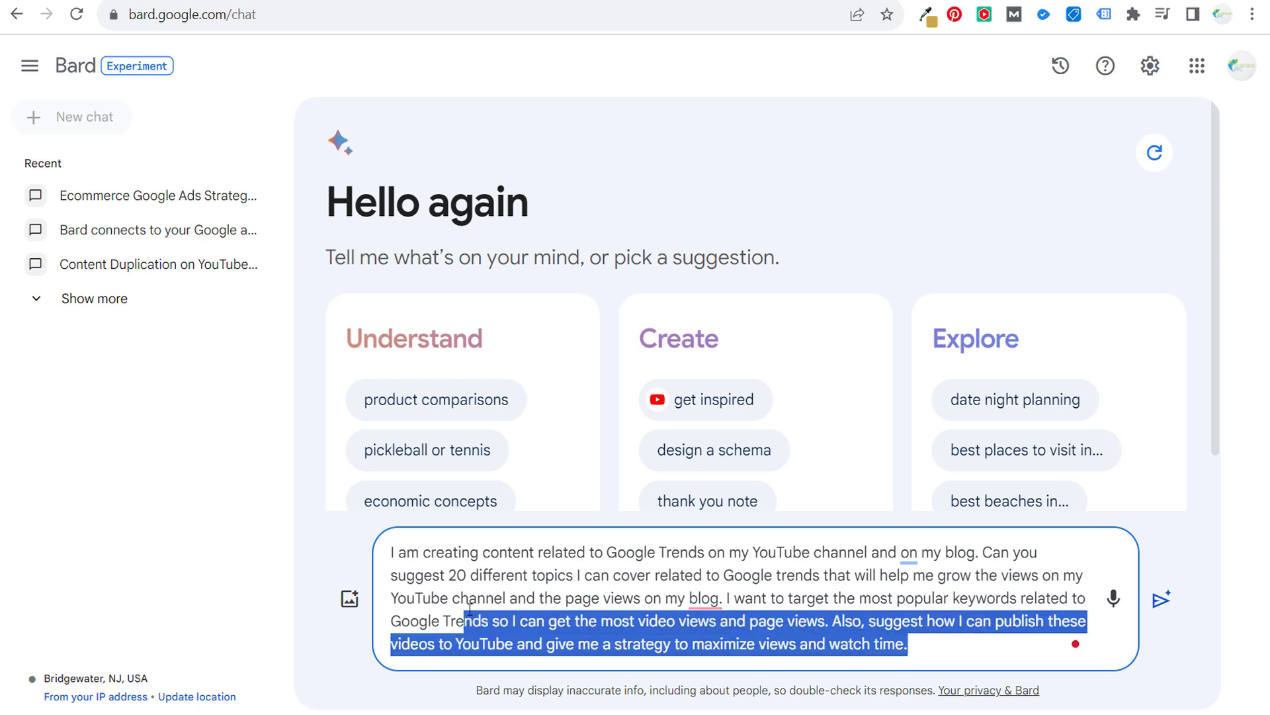
click(469, 599)
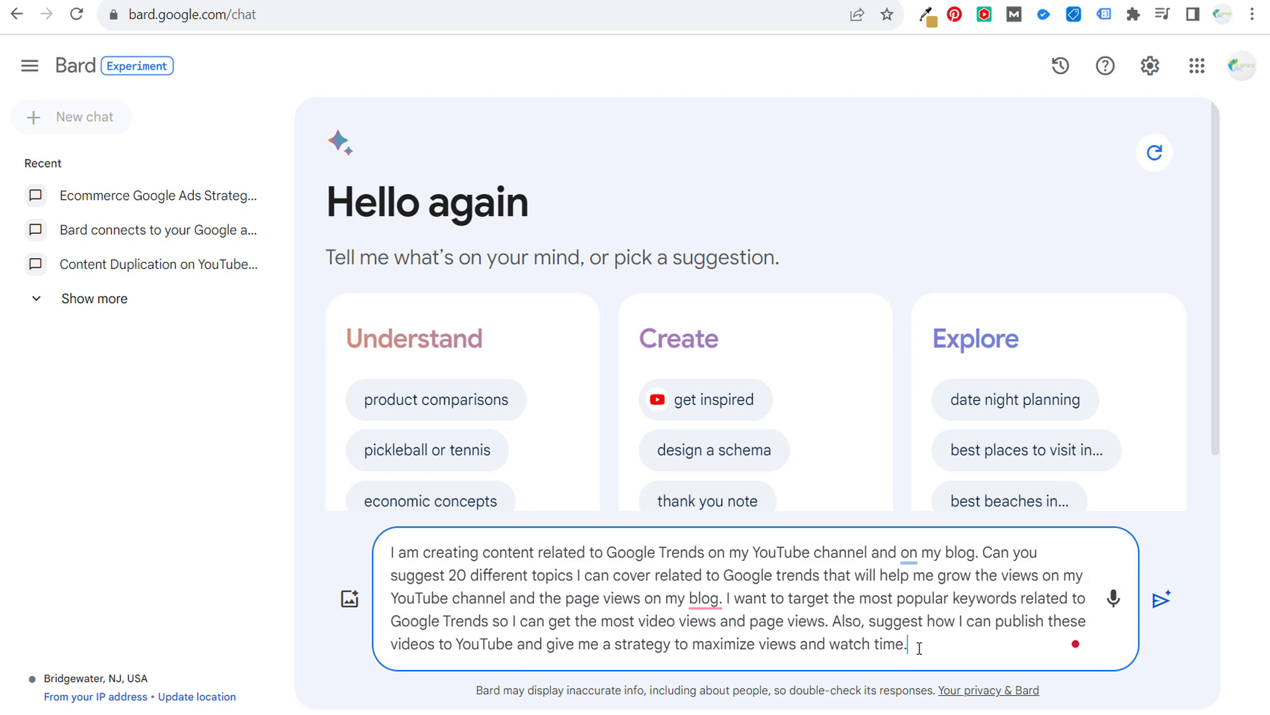
key(Return)
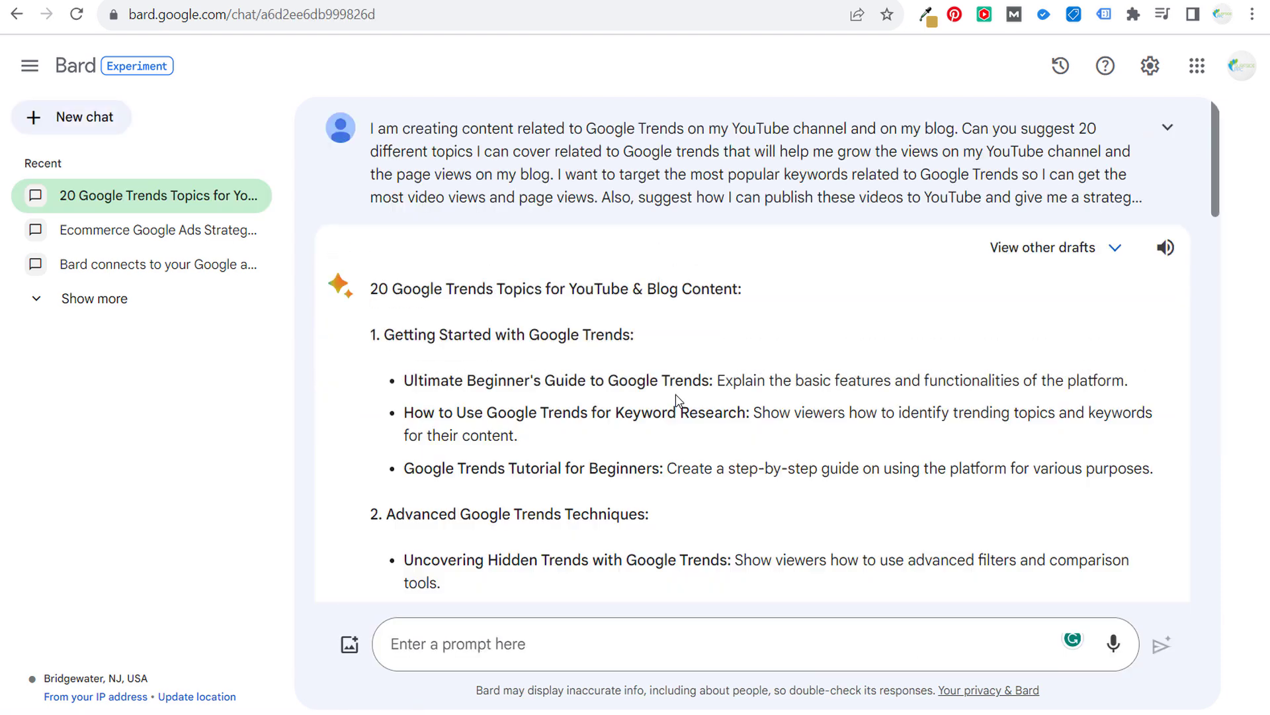
Step: Read the suggested topics from Getting Started with Google Trends through Advanced Google Trends Techniques to Case Studies and Applications
double_click(436, 334)
click(436, 334)
scroll(471, 416, down, 5)
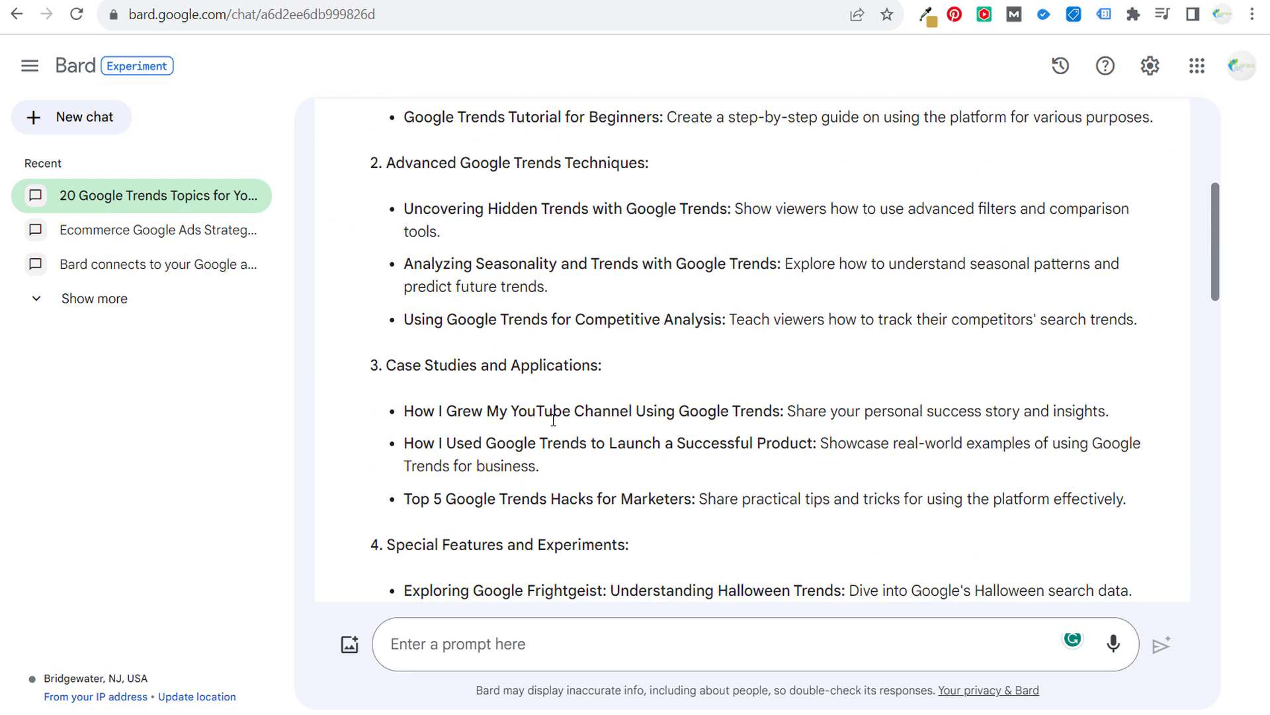
scroll(553, 421, down, 1)
drag(476, 290, 595, 290)
click(596, 290)
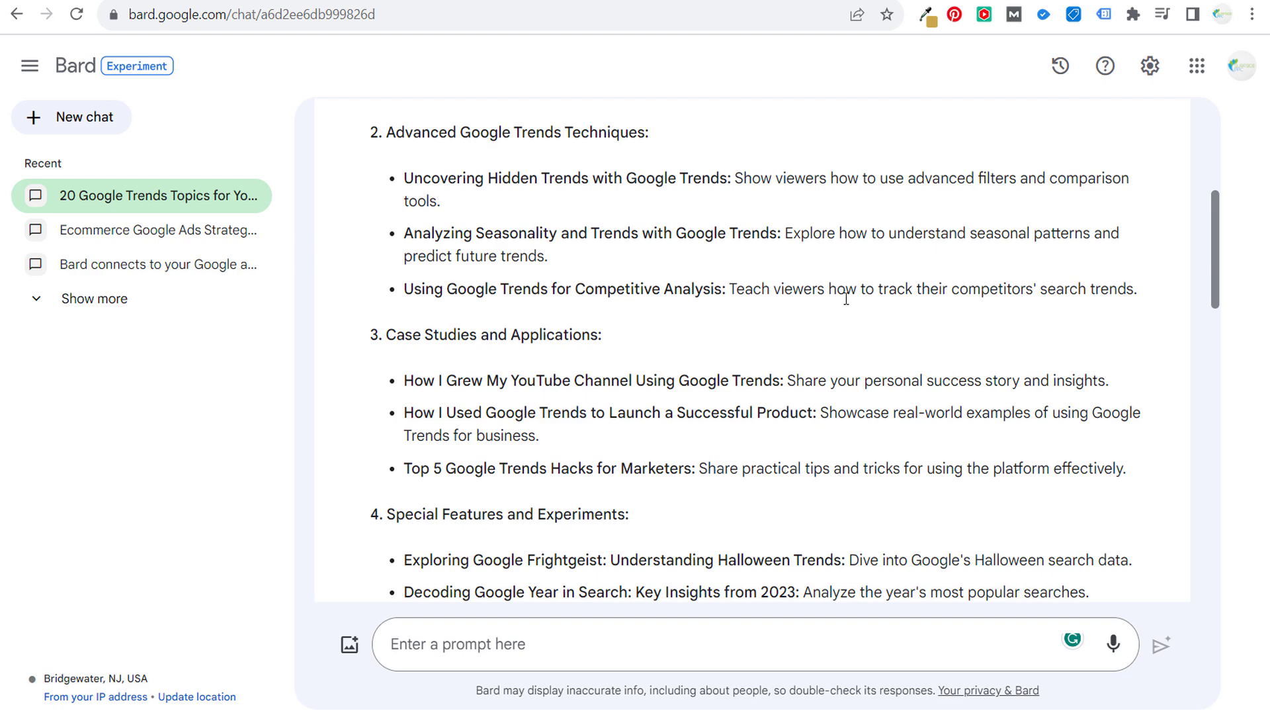
drag(431, 380, 656, 387)
click(650, 375)
click(554, 408)
scroll(875, 463, down, 3)
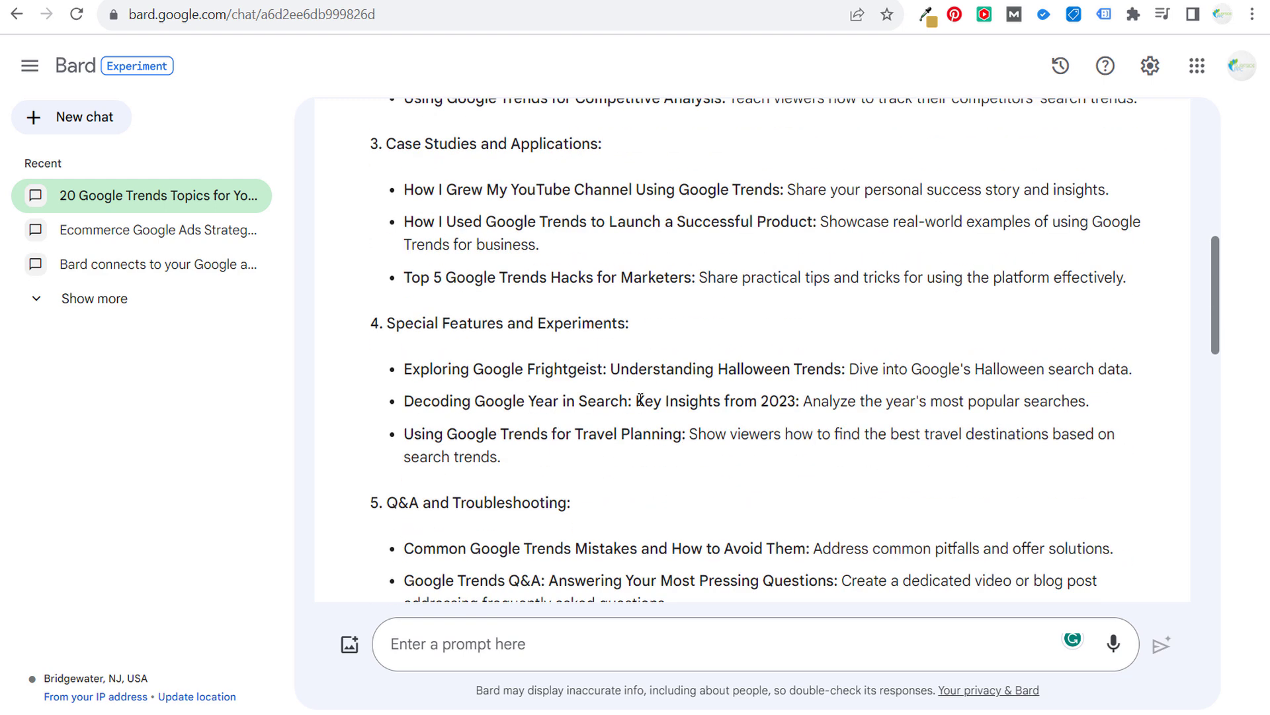
Step: Ask "Can you suggest the Top 5 Google Trends Hacks for Marketers: Share practical tips and tricks for using the platform effectively", reusing the topic's text
drag(446, 278, 539, 278)
click(614, 281)
drag(406, 278, 1128, 277)
key(ctrl+c)
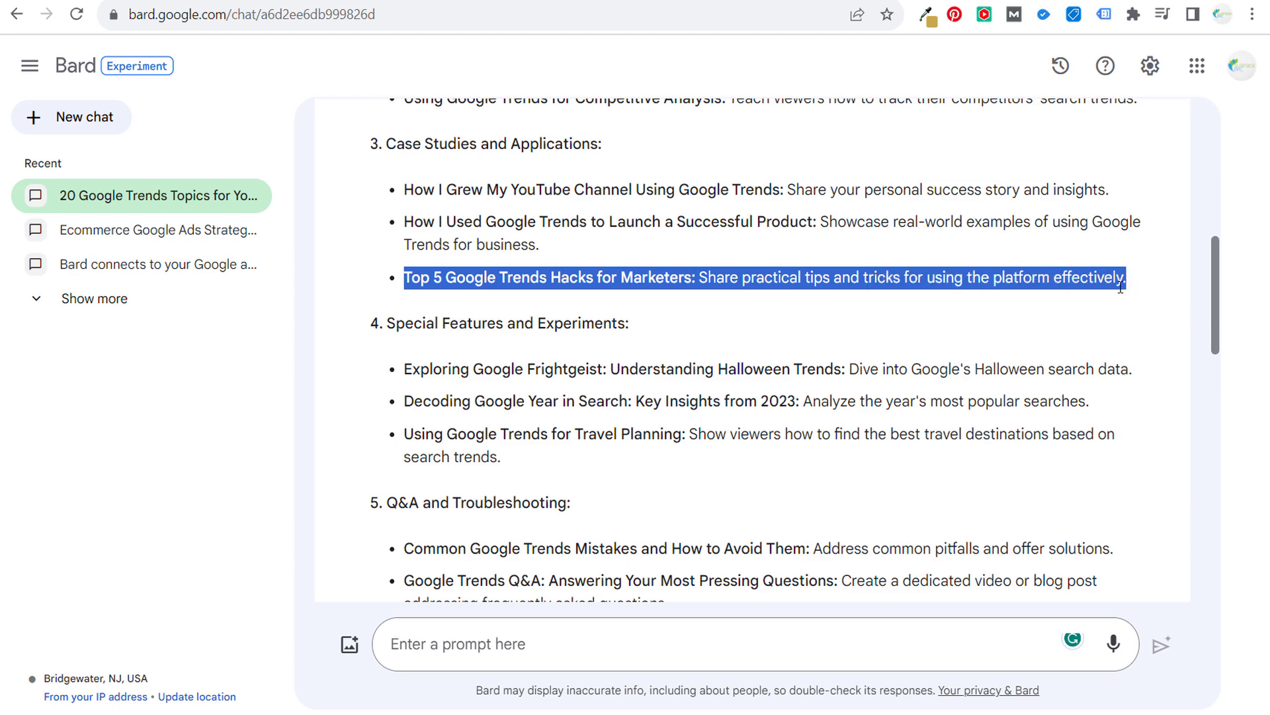
click(564, 644)
text(Ca)
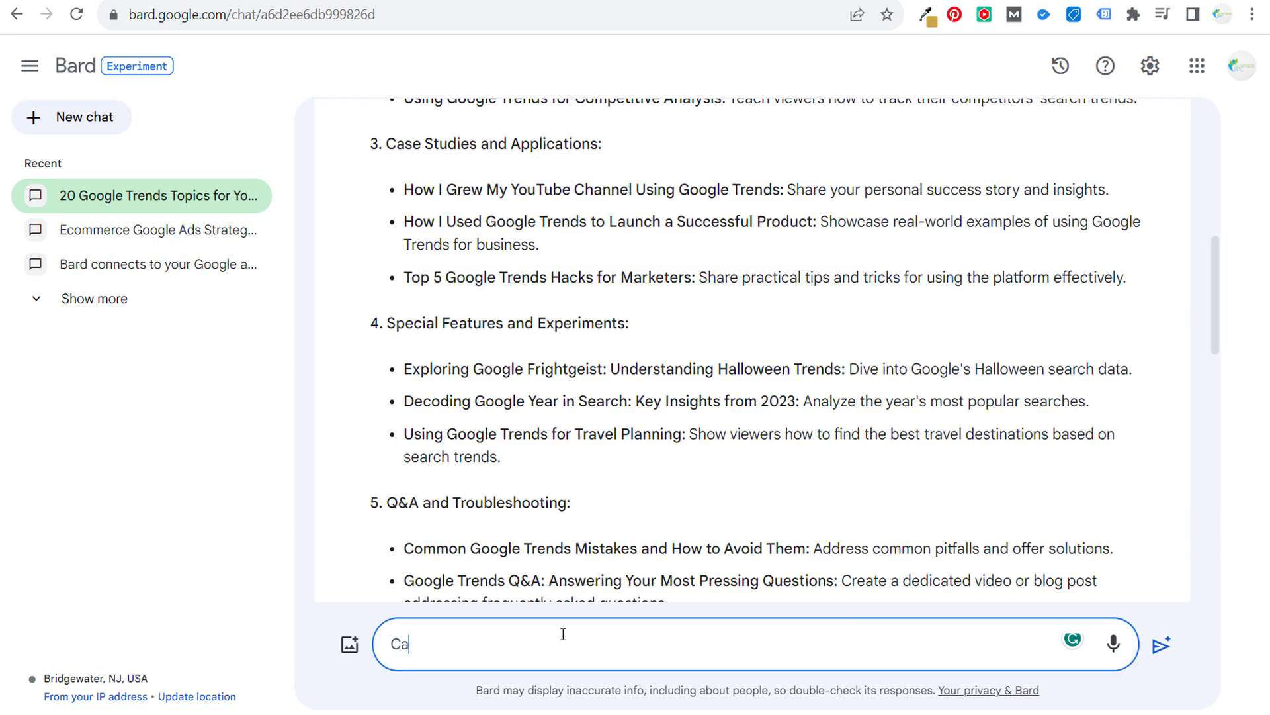
text(n you suggest the)
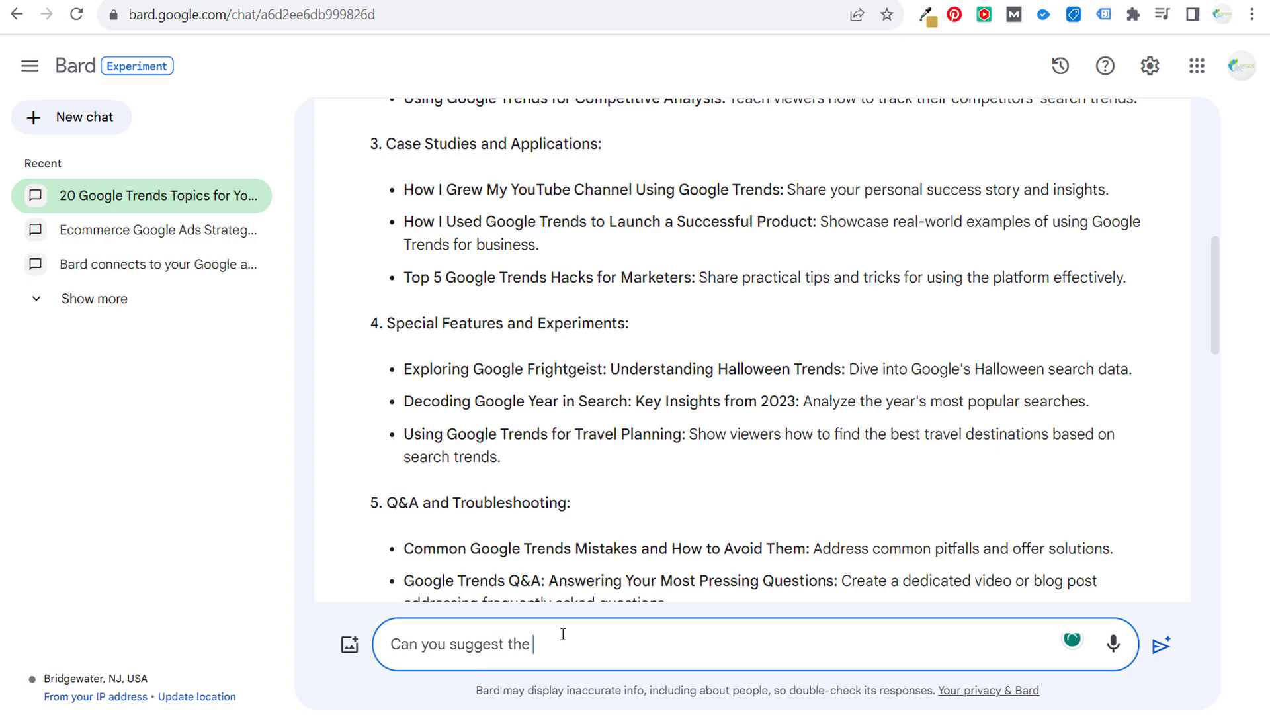
key(ctrl+v)
key(Return)
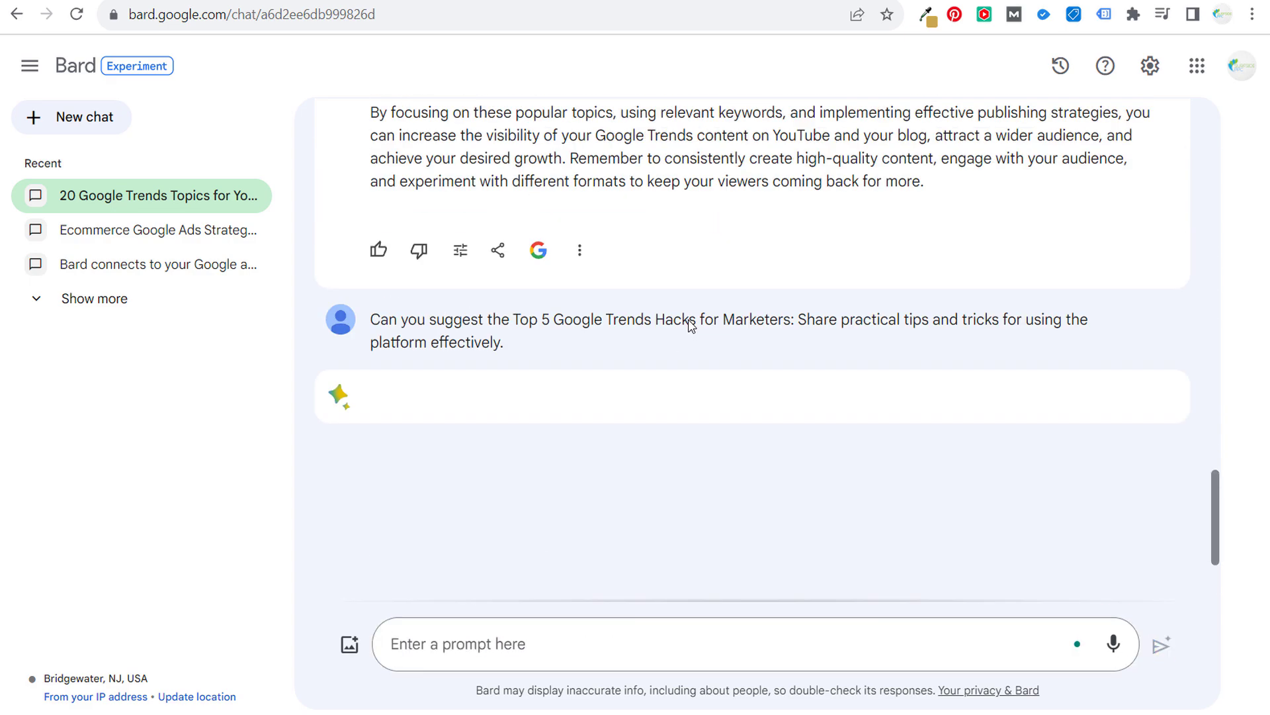
Step: Review the Publishing on YouTube and Maximizing Views and Watch Time sections, and the beginning of the Google Trends hacks answer
scroll(688, 327, up, 3)
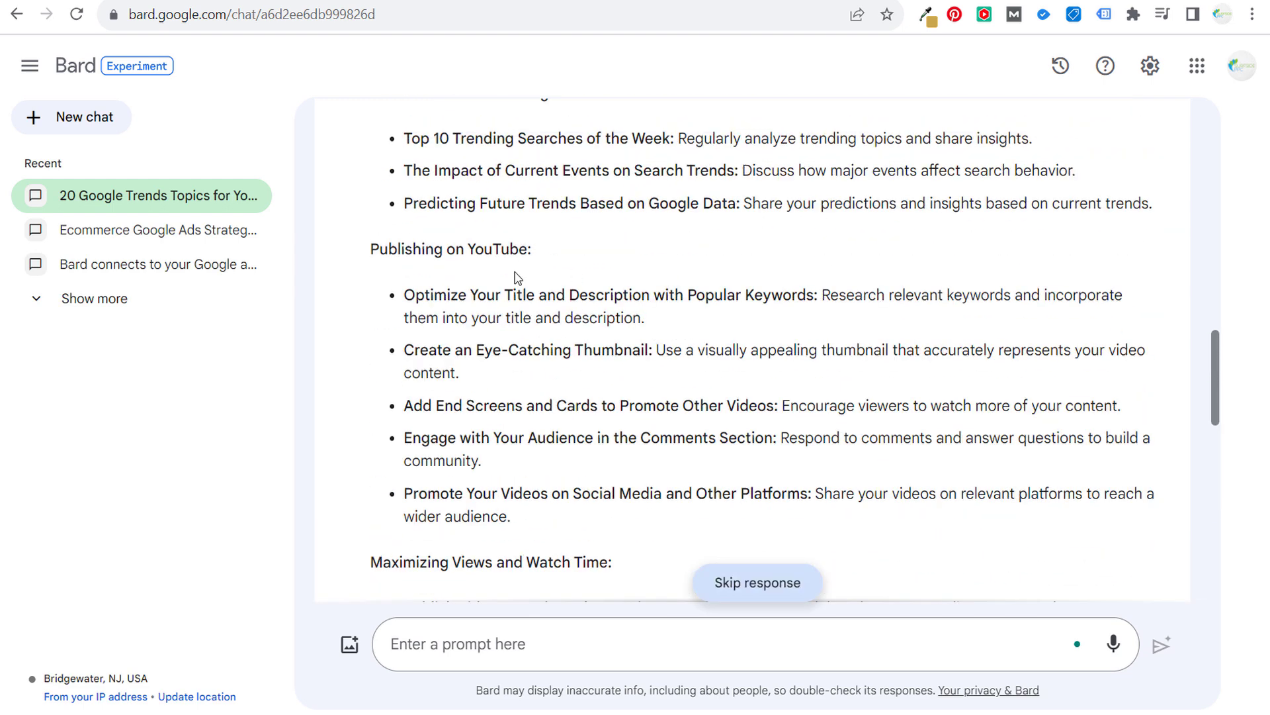
drag(517, 295, 654, 291)
drag(482, 360, 685, 351)
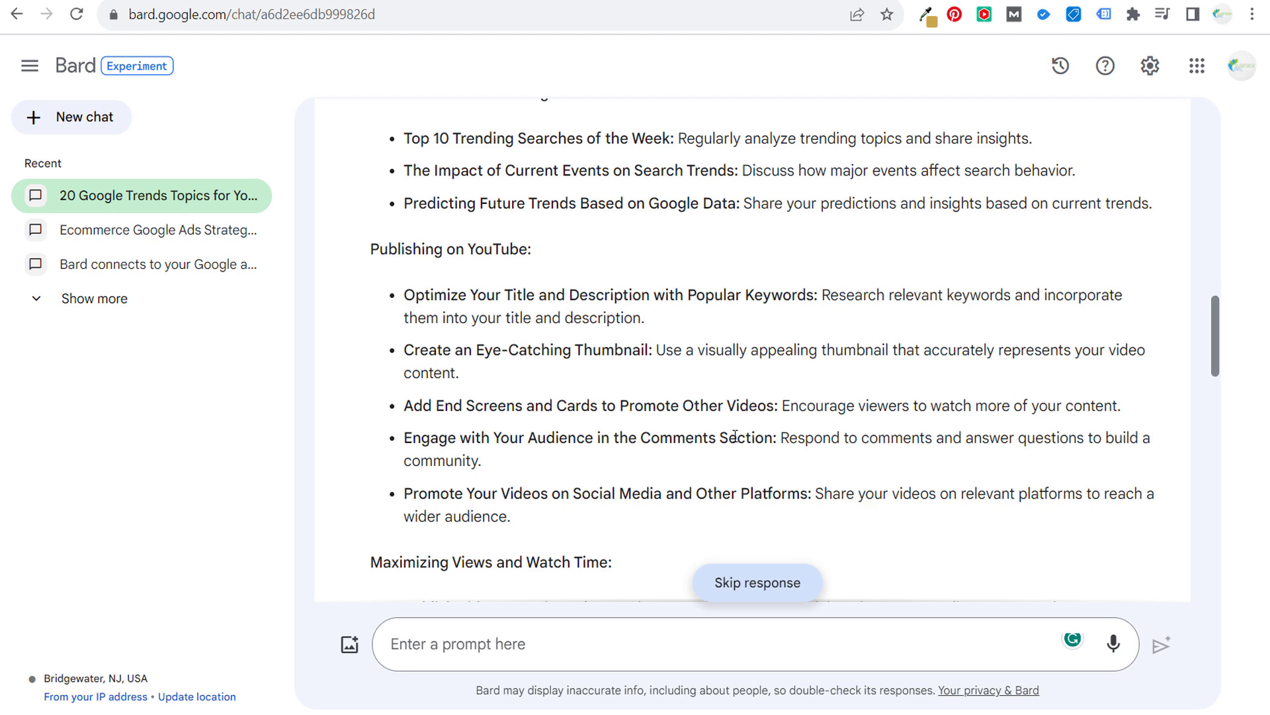
scroll(798, 430, down, 2)
scroll(662, 383, down, 1)
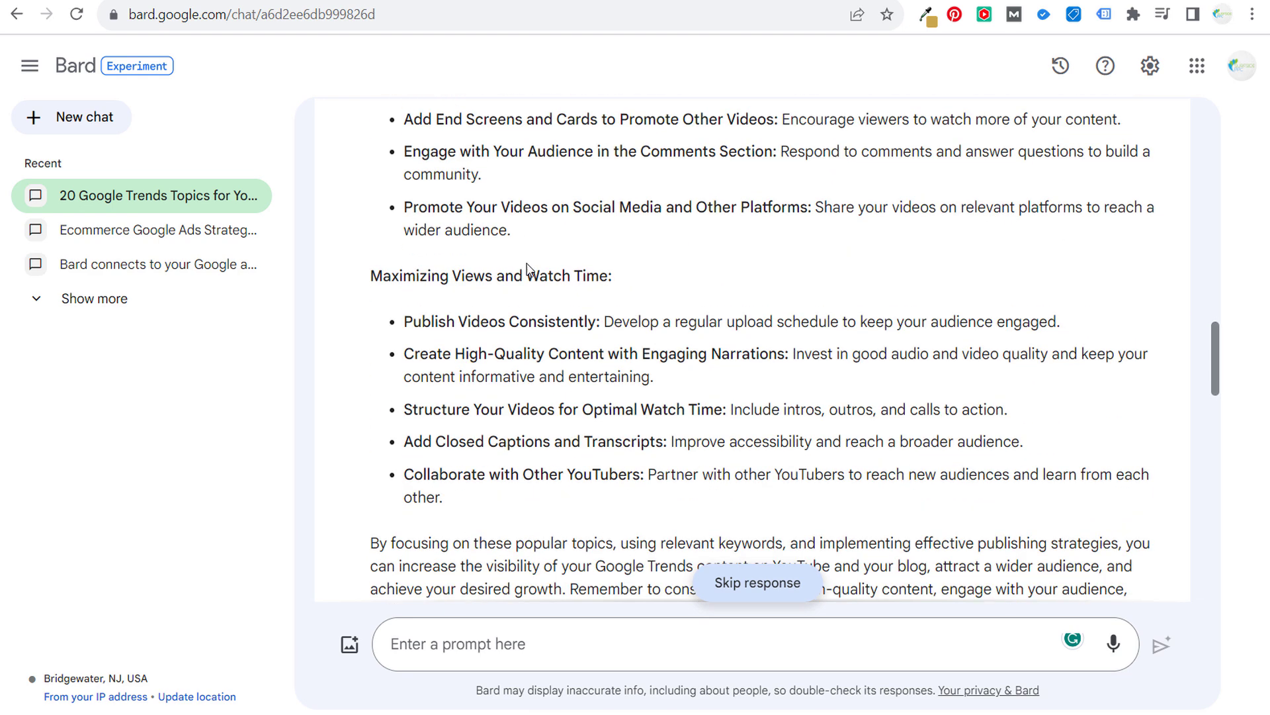
scroll(662, 331, down, 5)
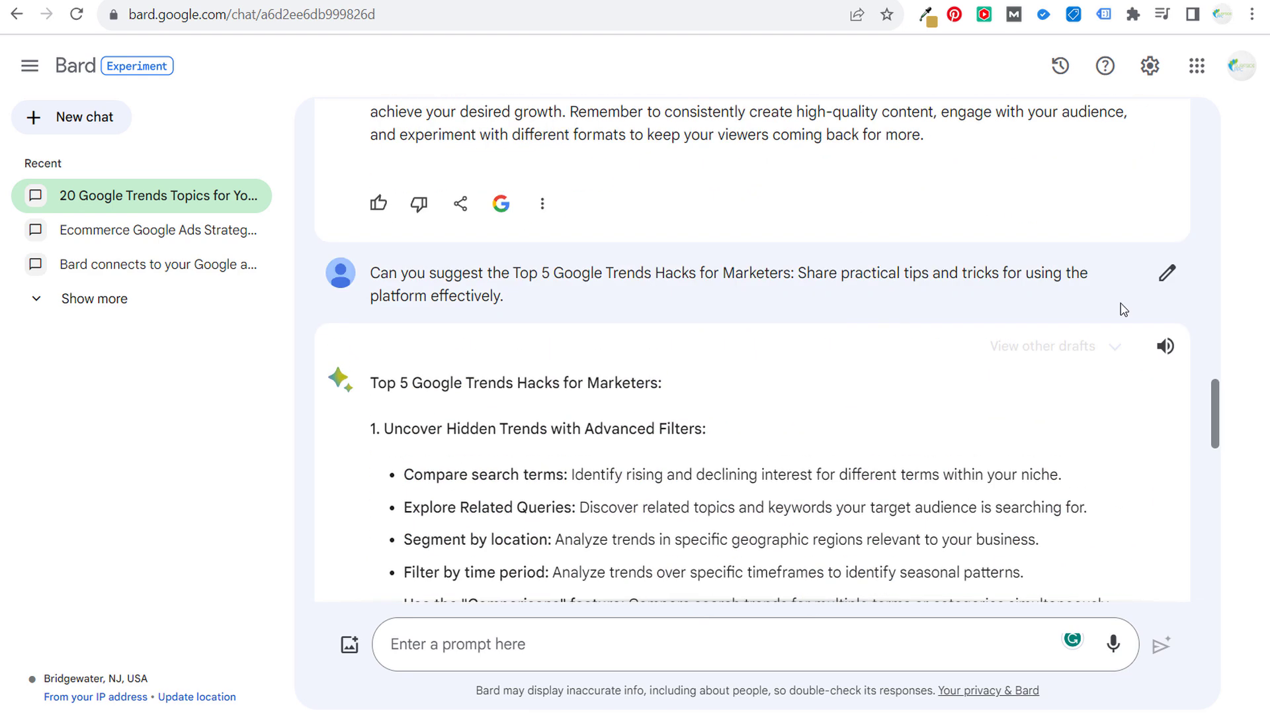
scroll(814, 325, down, 3)
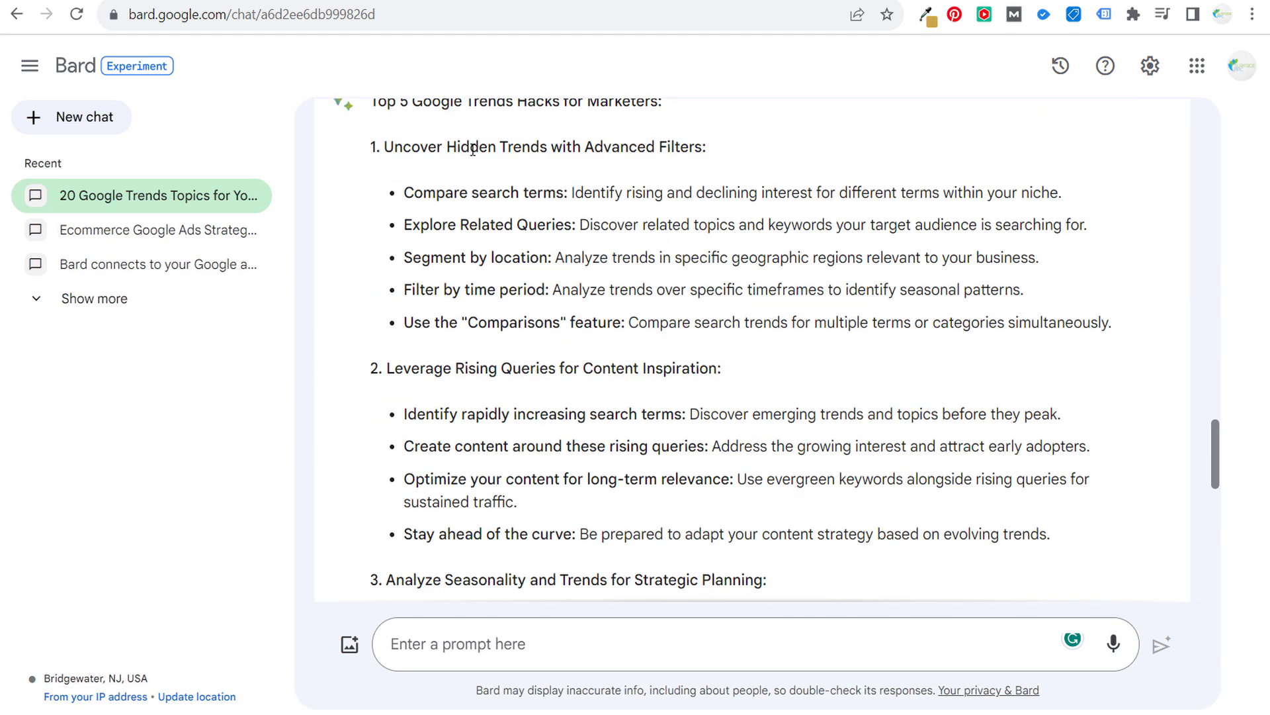
Step: Switch to ChatGPT and view its available models, GPT-3.5 and GPT-4, without changing the selection
key(ctrl+Tab)
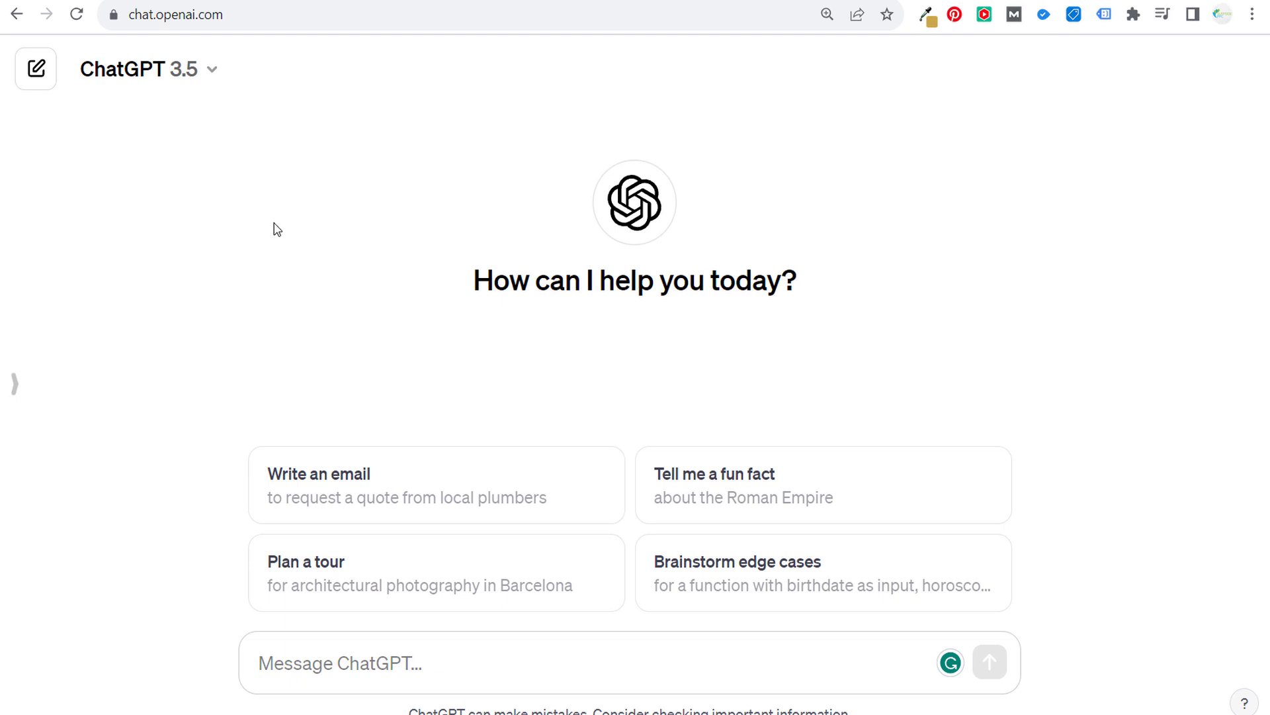
click(167, 77)
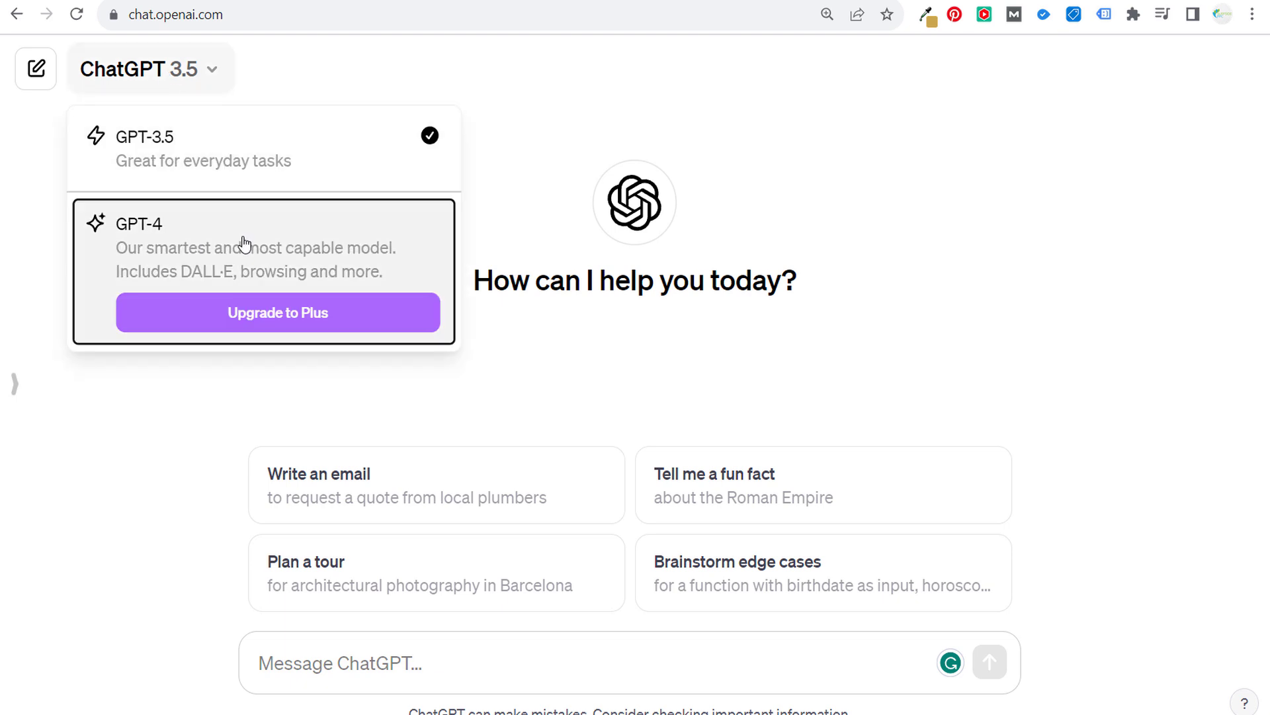
click(733, 274)
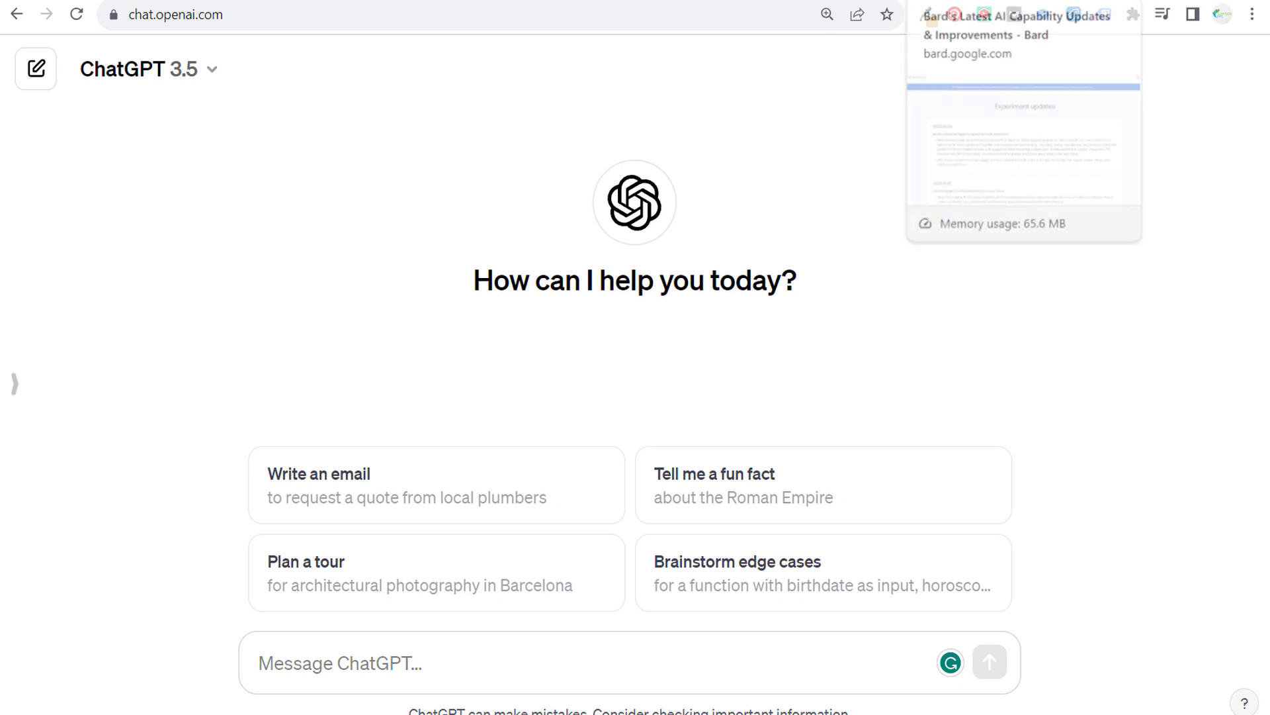
Step: Switch back to Bard and read the remaining Google Trends hacks, from seasonality and competitive intelligence to the "Explore" feature
click(940, 1)
scroll(619, 400, down, 10)
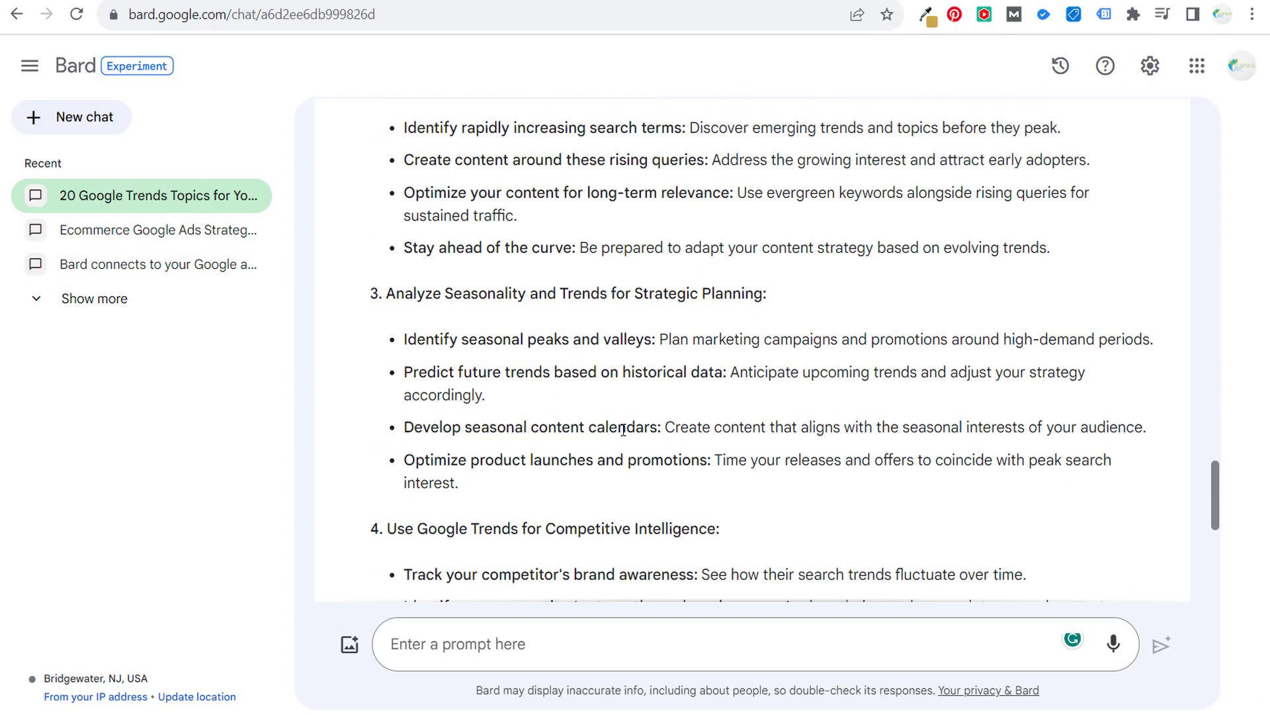
scroll(618, 401, down, 2)
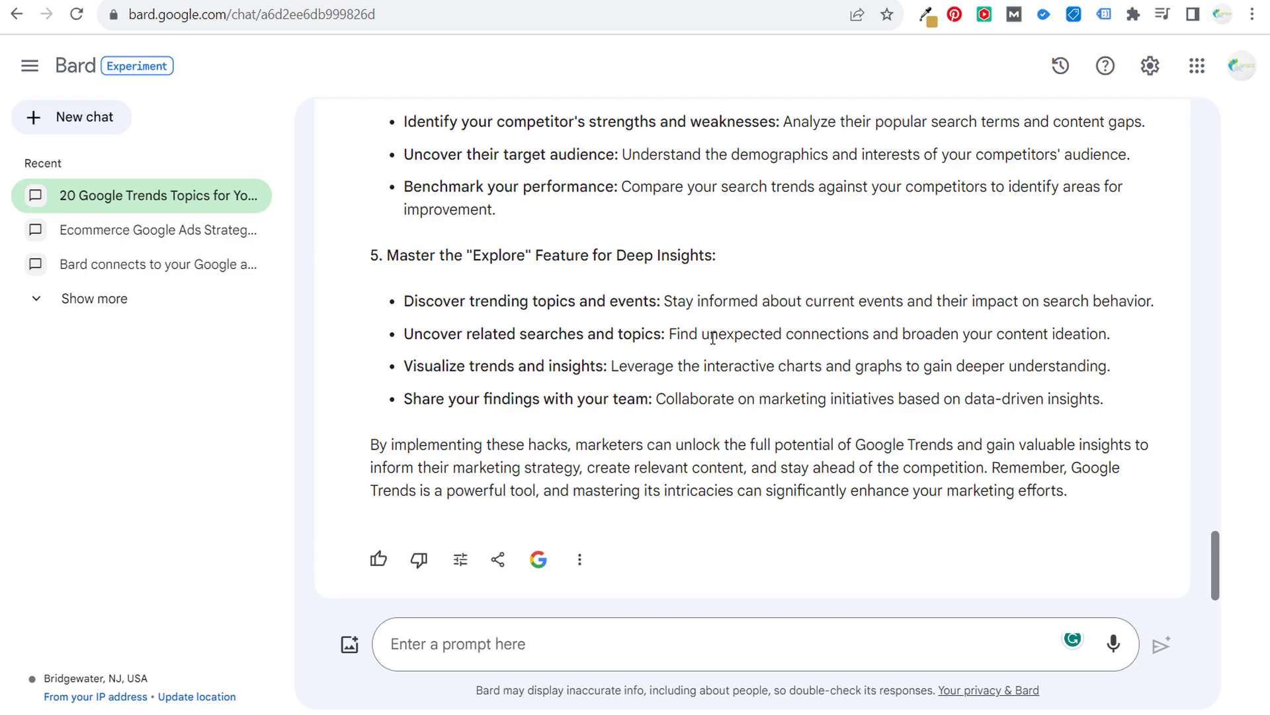
scroll(702, 336, up, 9)
scroll(887, 427, up, 10)
scroll(896, 423, down, 20)
Step: Start a new chat and ask "Can you tell me about the brand Surfside PPC"
click(101, 139)
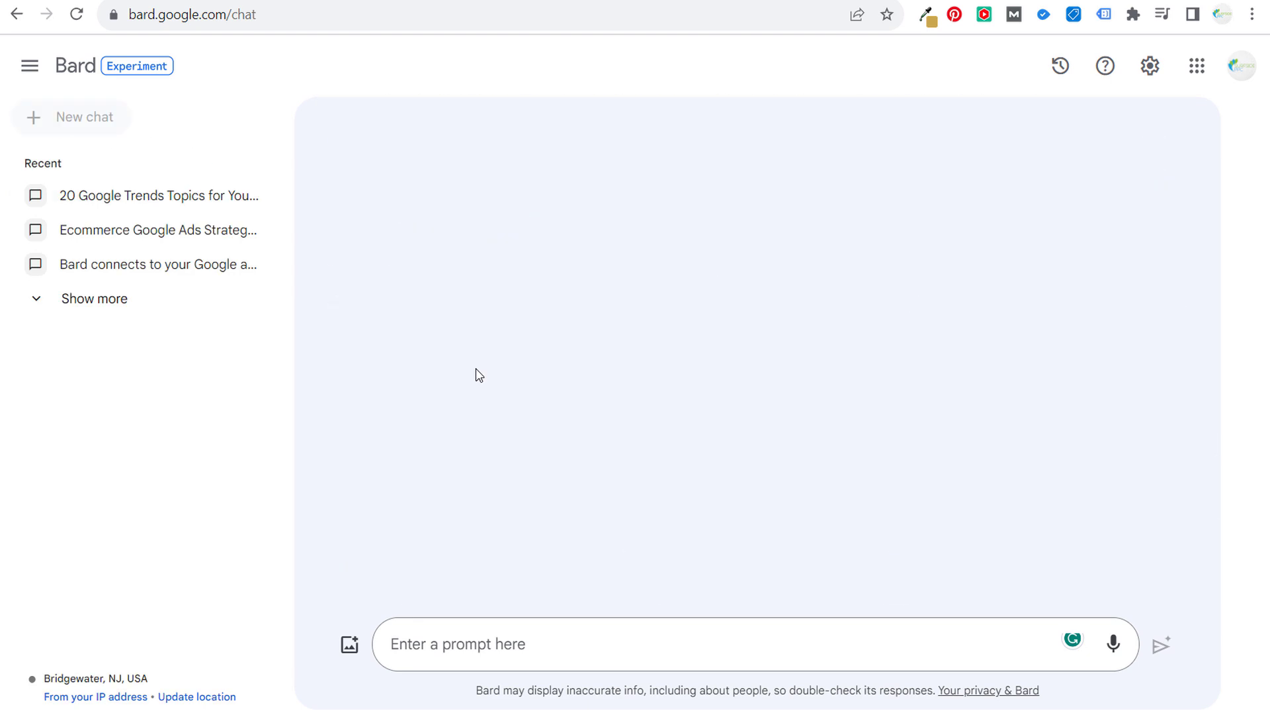
text(Can you tell me about)
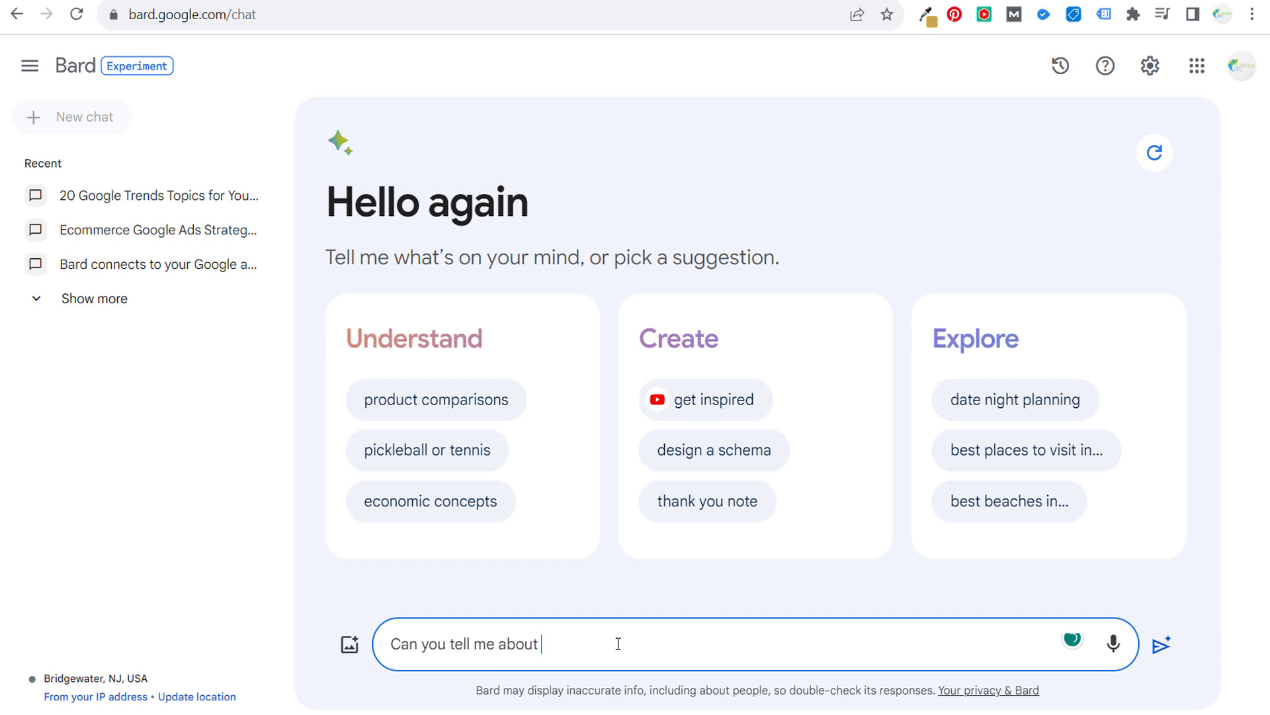
text( the brand Surfside PPC)
key(Return)
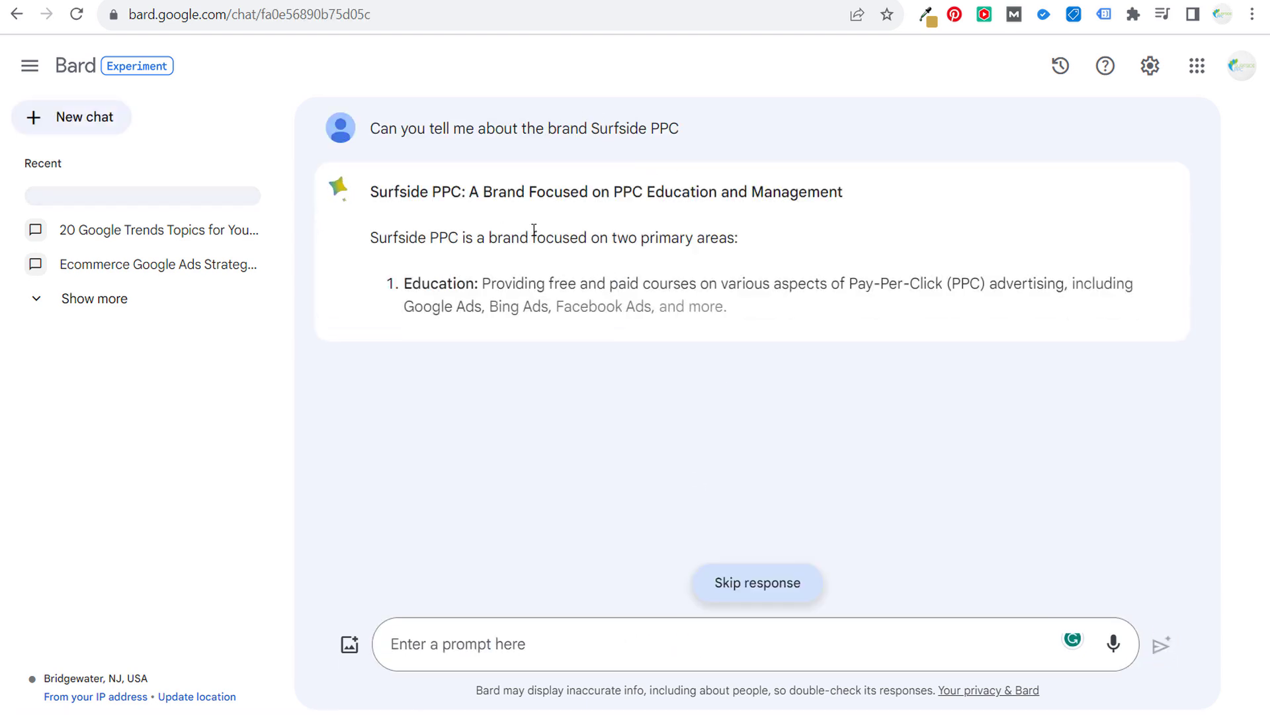
Step: Read the Surfside PPC answer's introduction and its Educational Resources section, including tutorials, courses, blog and YouTube channel
drag(493, 192, 703, 193)
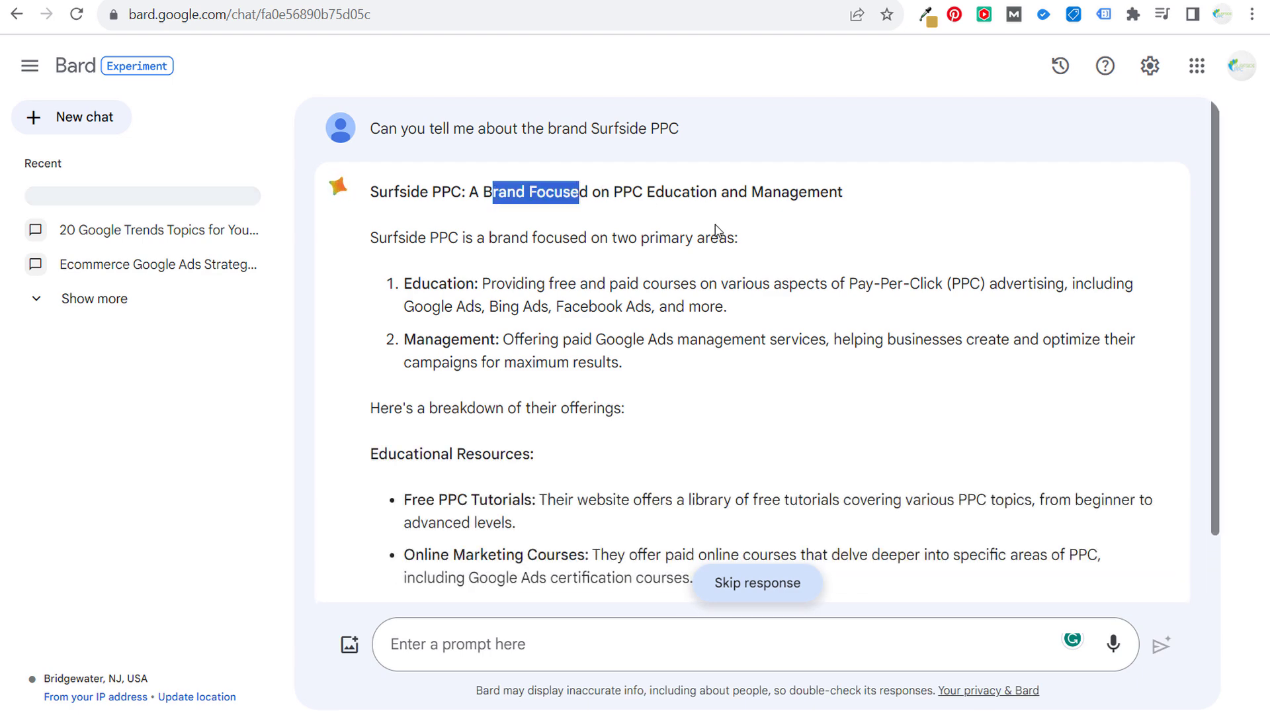
scroll(652, 258, down, 1)
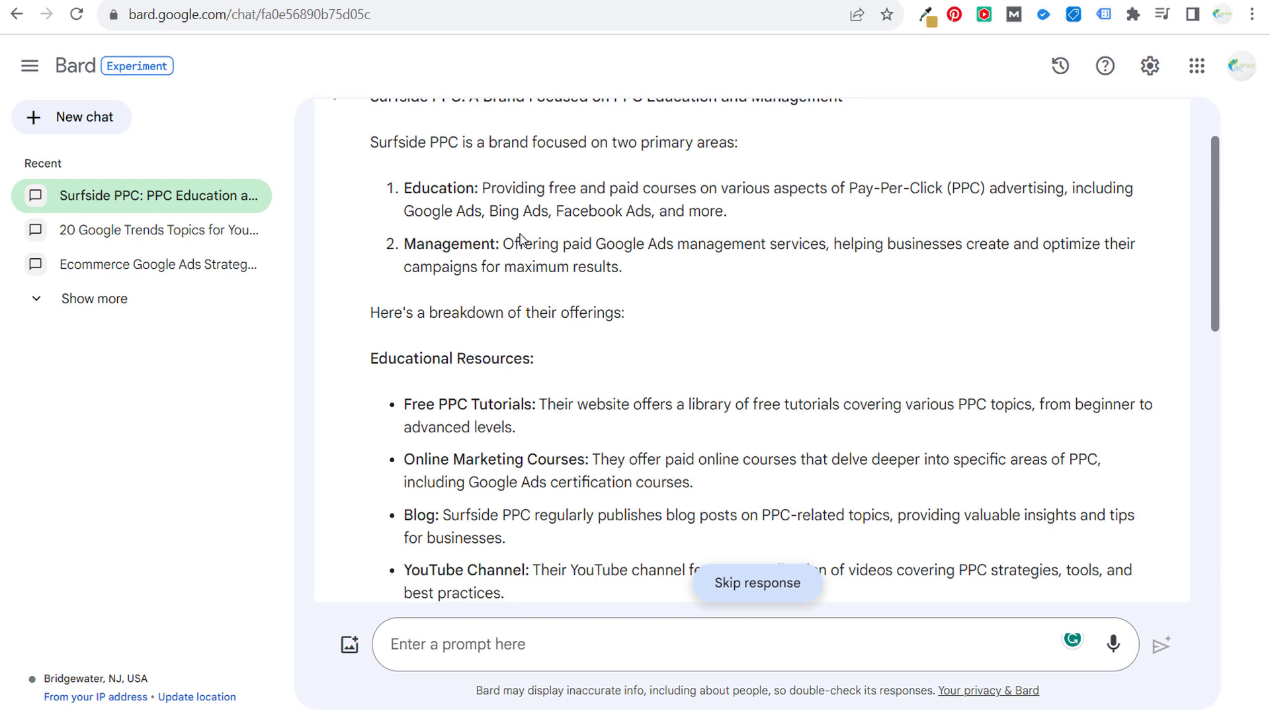
scroll(490, 268, down, 3)
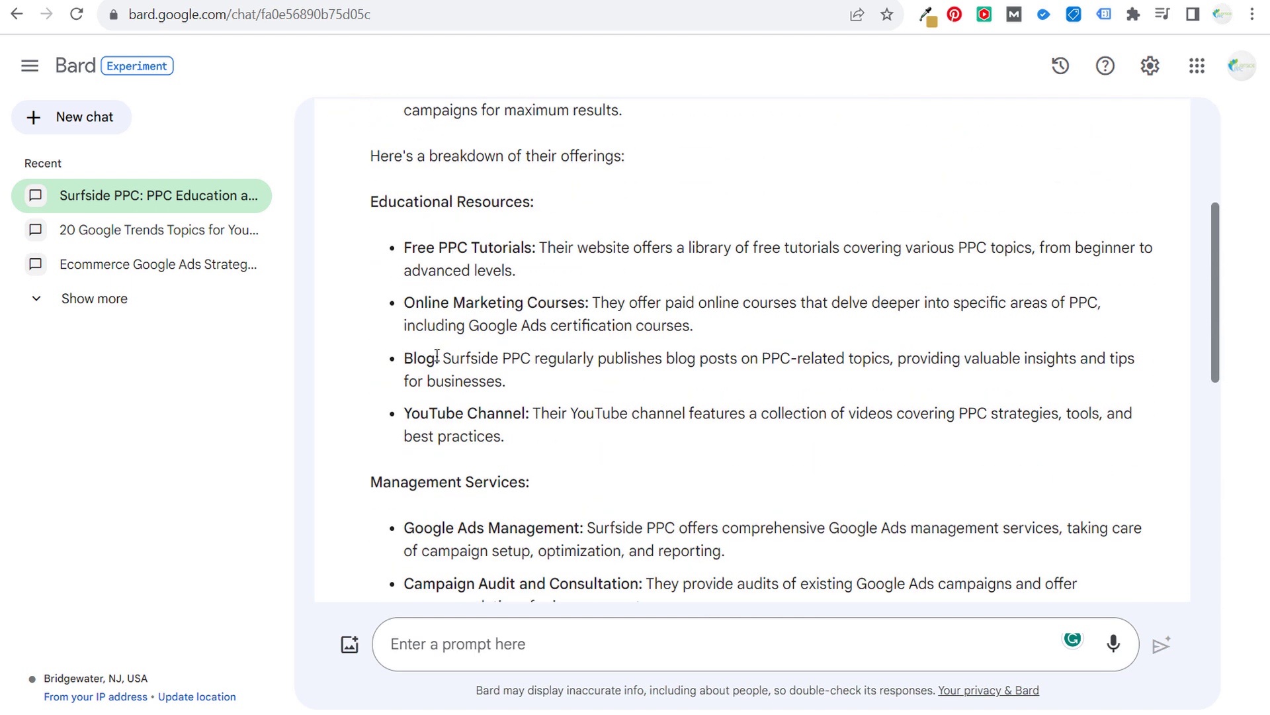
scroll(564, 364, down, 3)
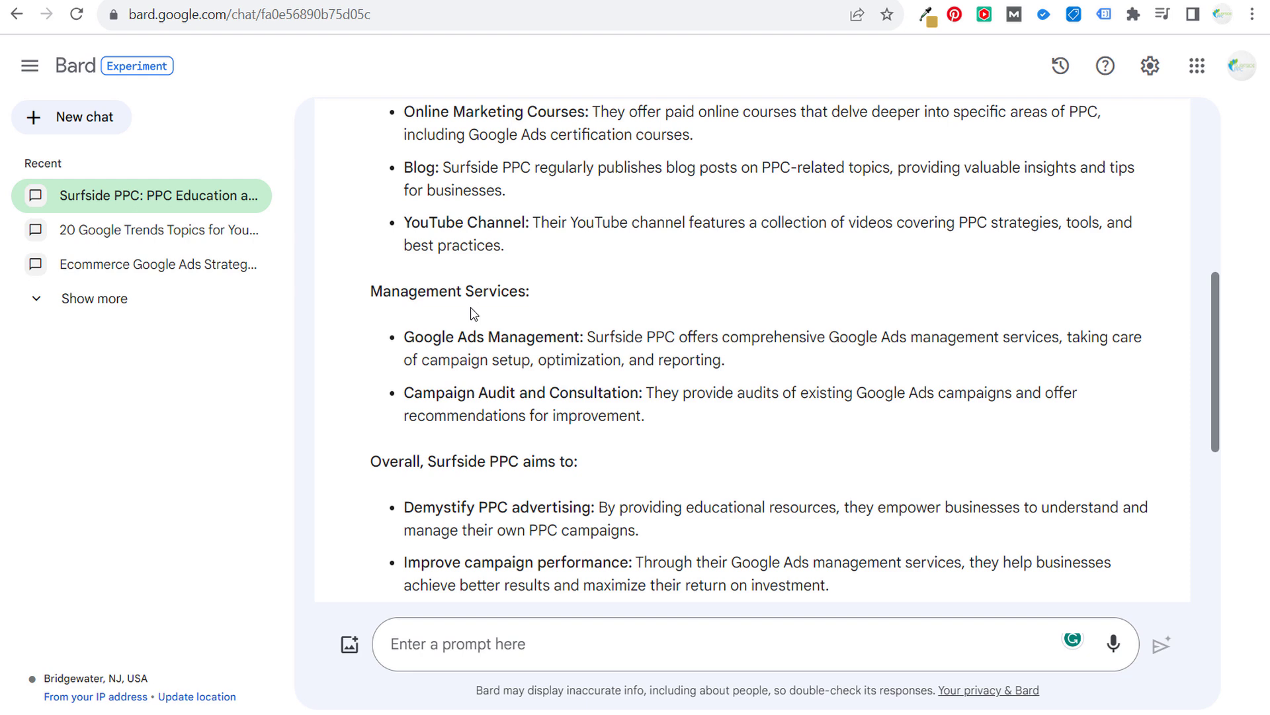
Step: Review the Surfside PPC answer's Management Services, overall aims and additional points through to the end of the response
drag(526, 341, 689, 339)
click(689, 339)
drag(536, 408, 610, 400)
scroll(621, 377, down, 2)
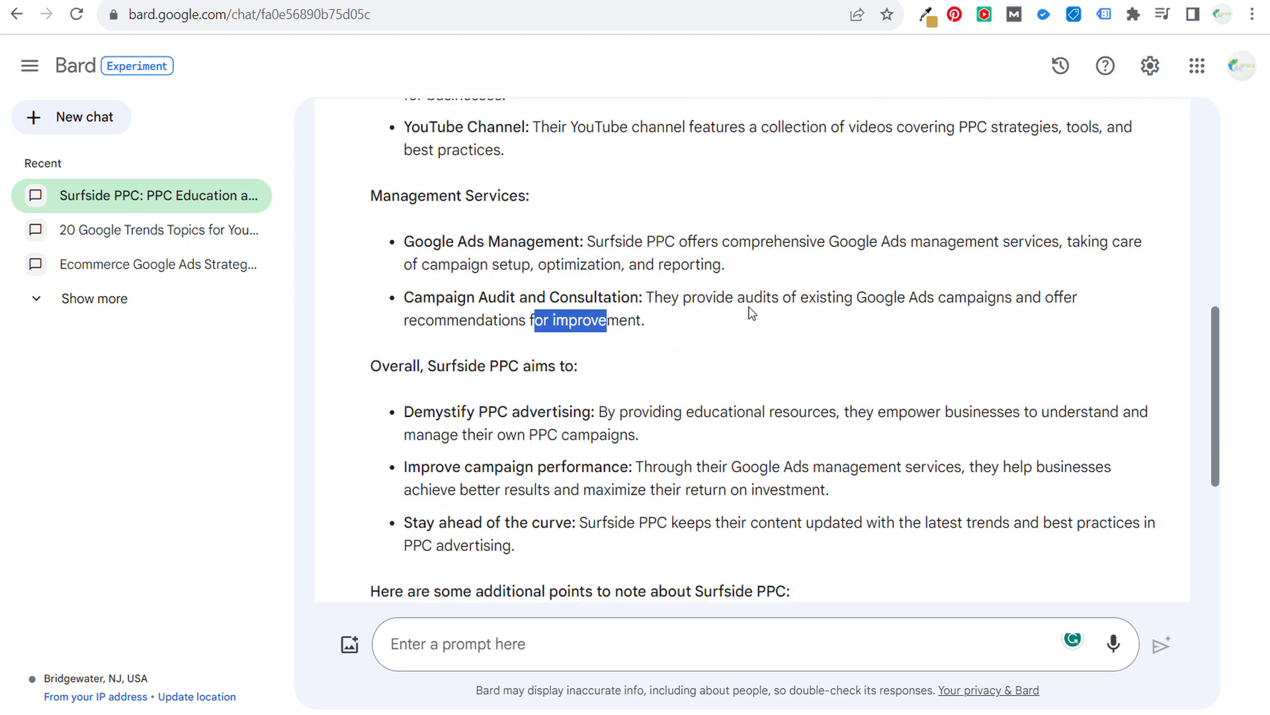
scroll(752, 328, down, 6)
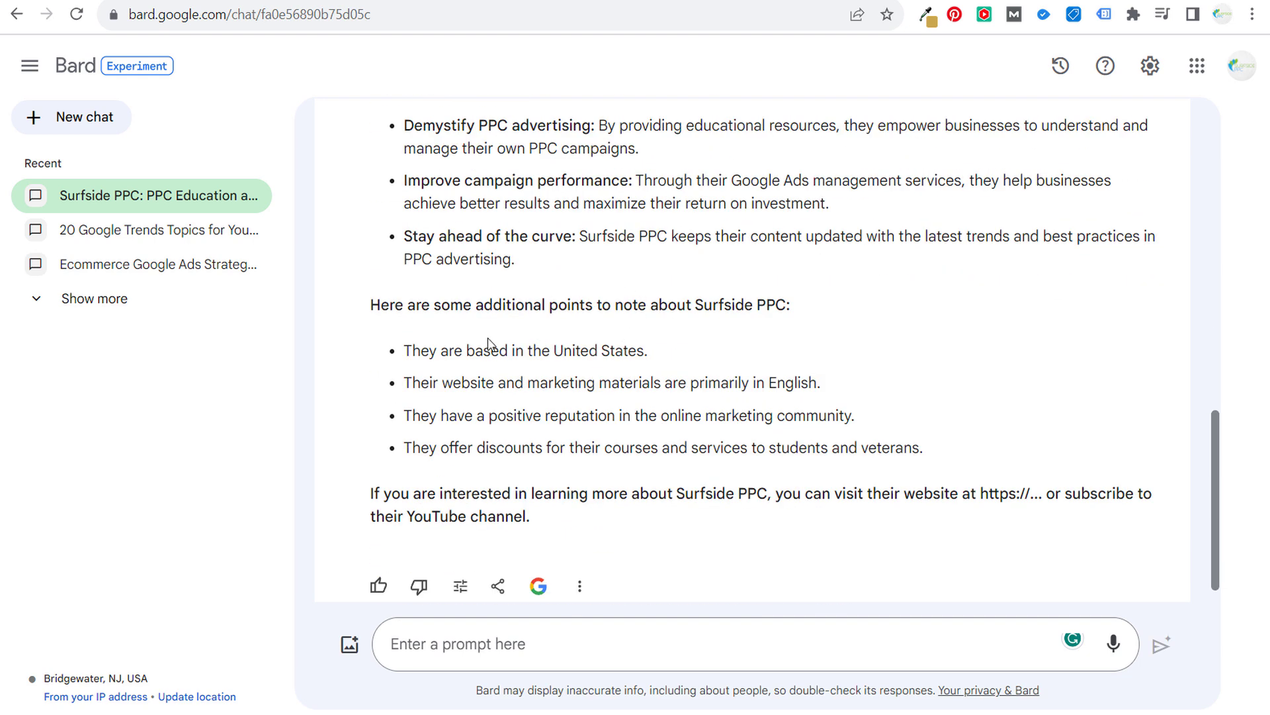
scroll(523, 331, down, 1)
click(558, 653)
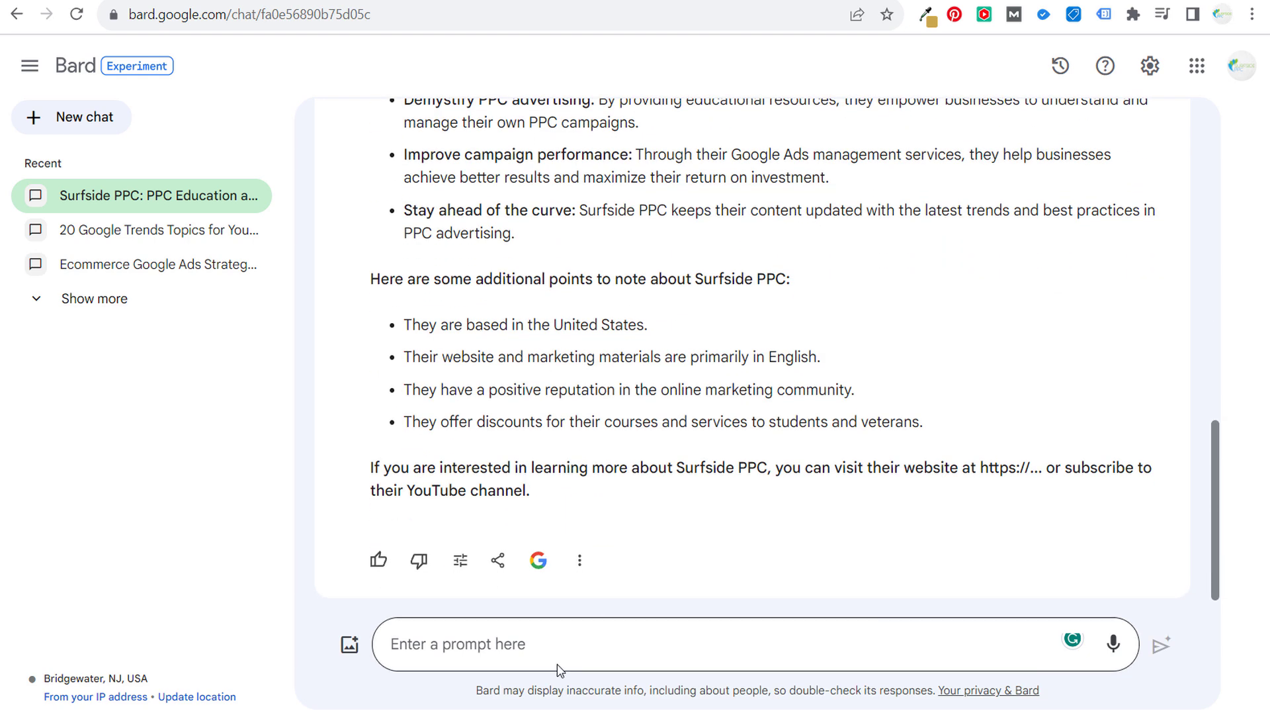
Step: Ask "Who is the owner of Surfside PPC" in the same chat and read the answer
text(Who is th)
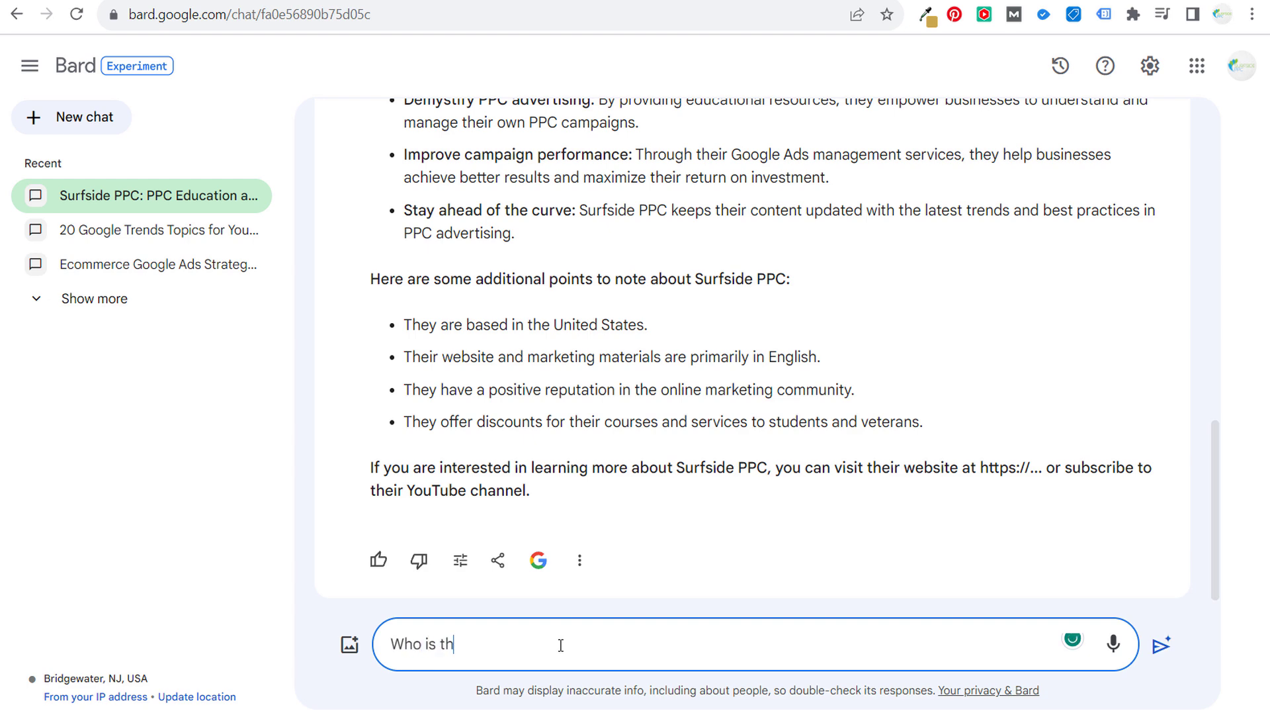
text(e owner of Surfside PPC)
key(Return)
drag(509, 237, 673, 285)
click(669, 334)
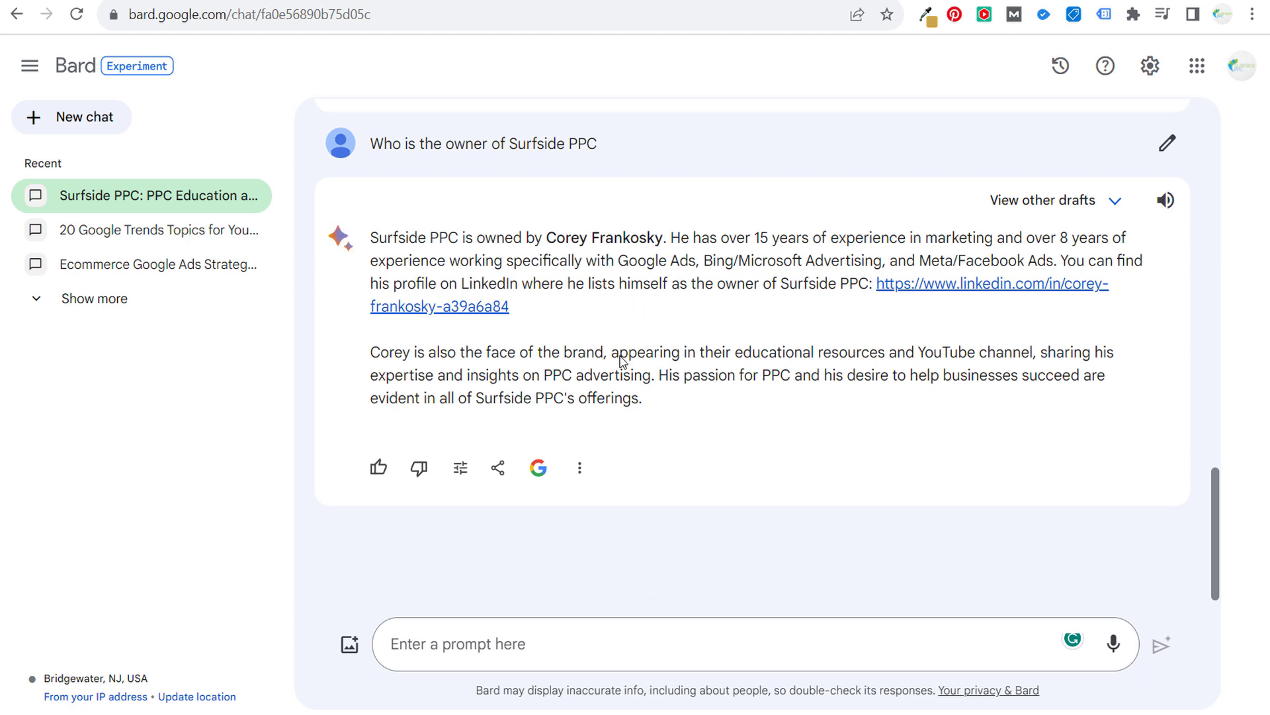
scroll(700, 347, up, 10)
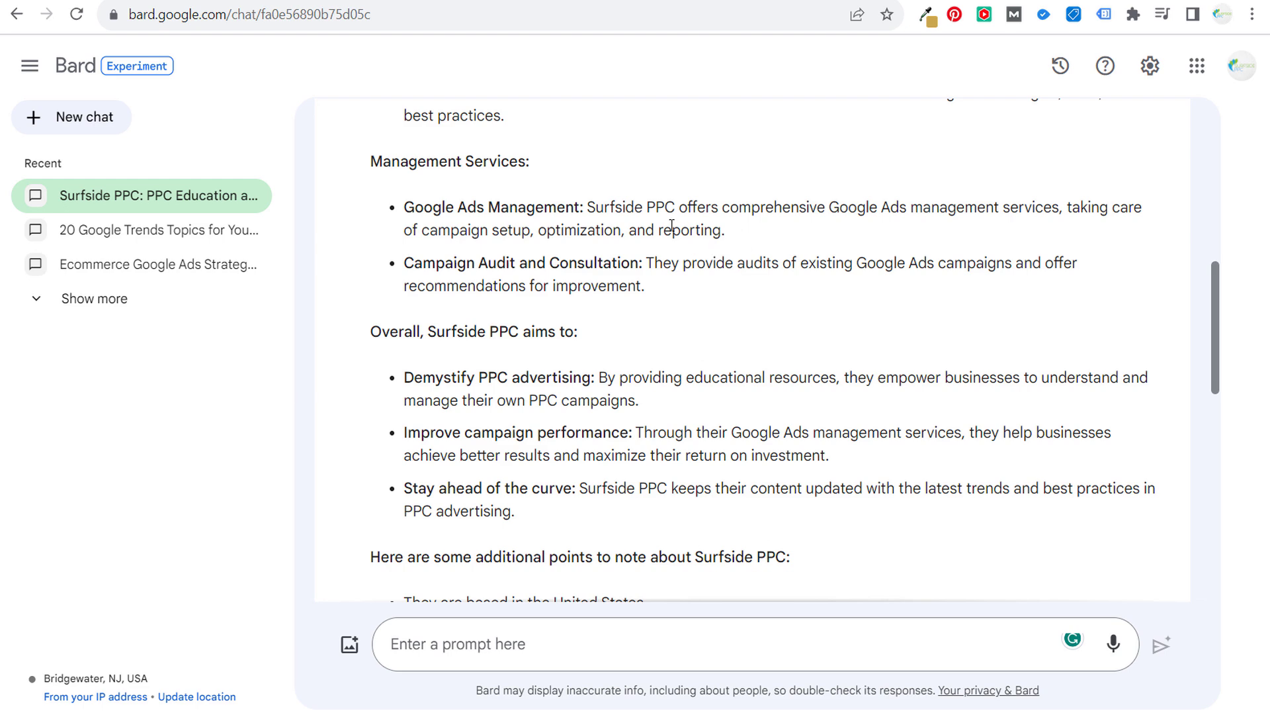
Step: Switch past ChatGPT to Bard's experiment updates page and read the Gemini Pro upgrade heading and the Bard Advanced with Gemini Ultra banner
key(ctrl+Tab)
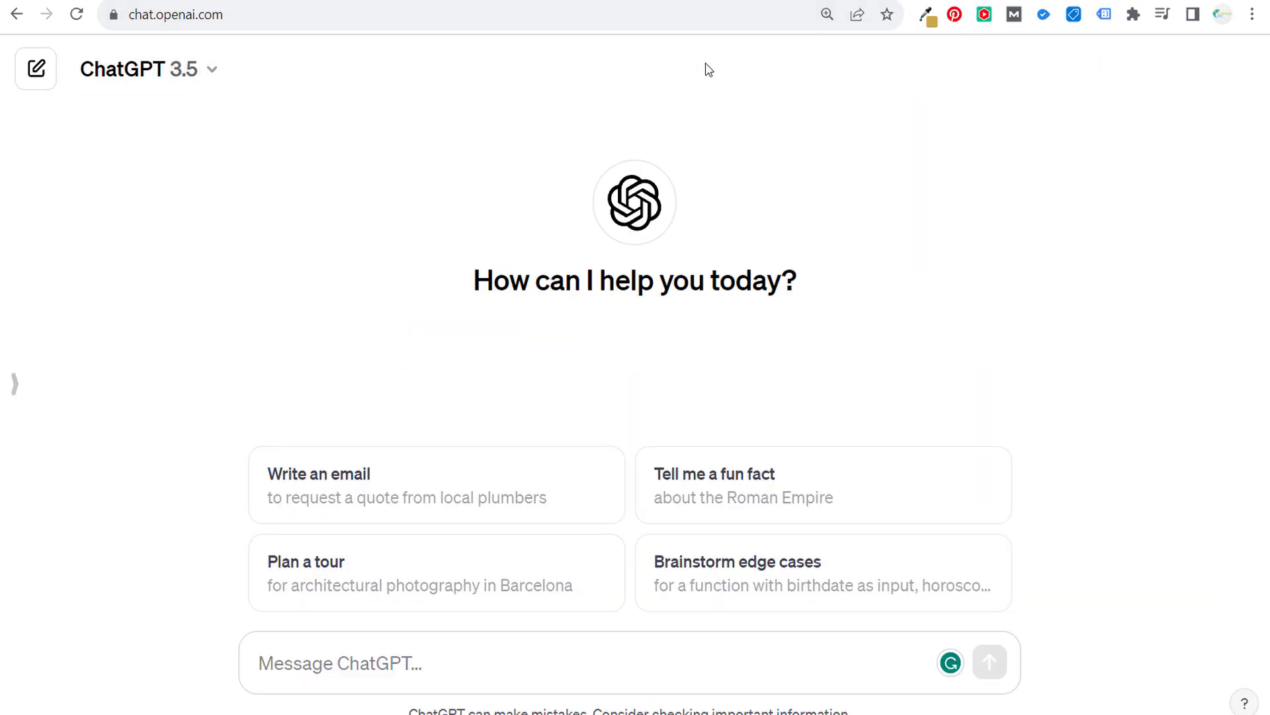
mouse_move(887, 0)
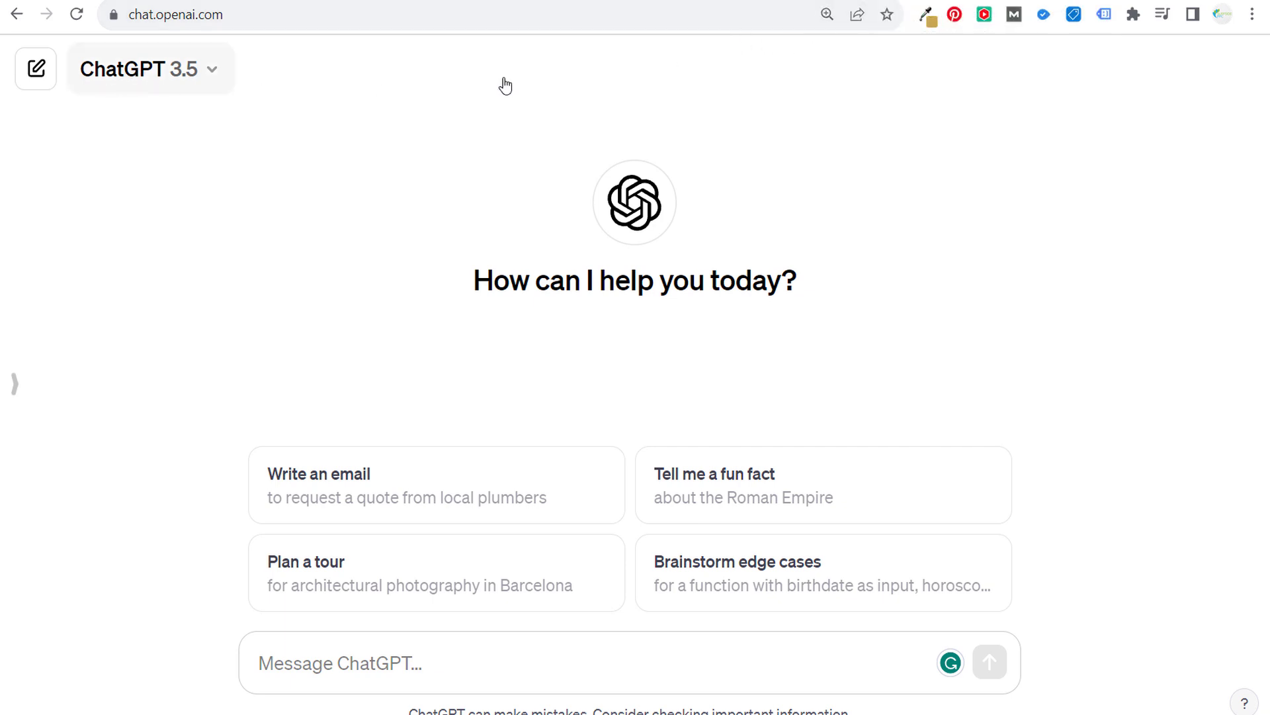
click(886, 0)
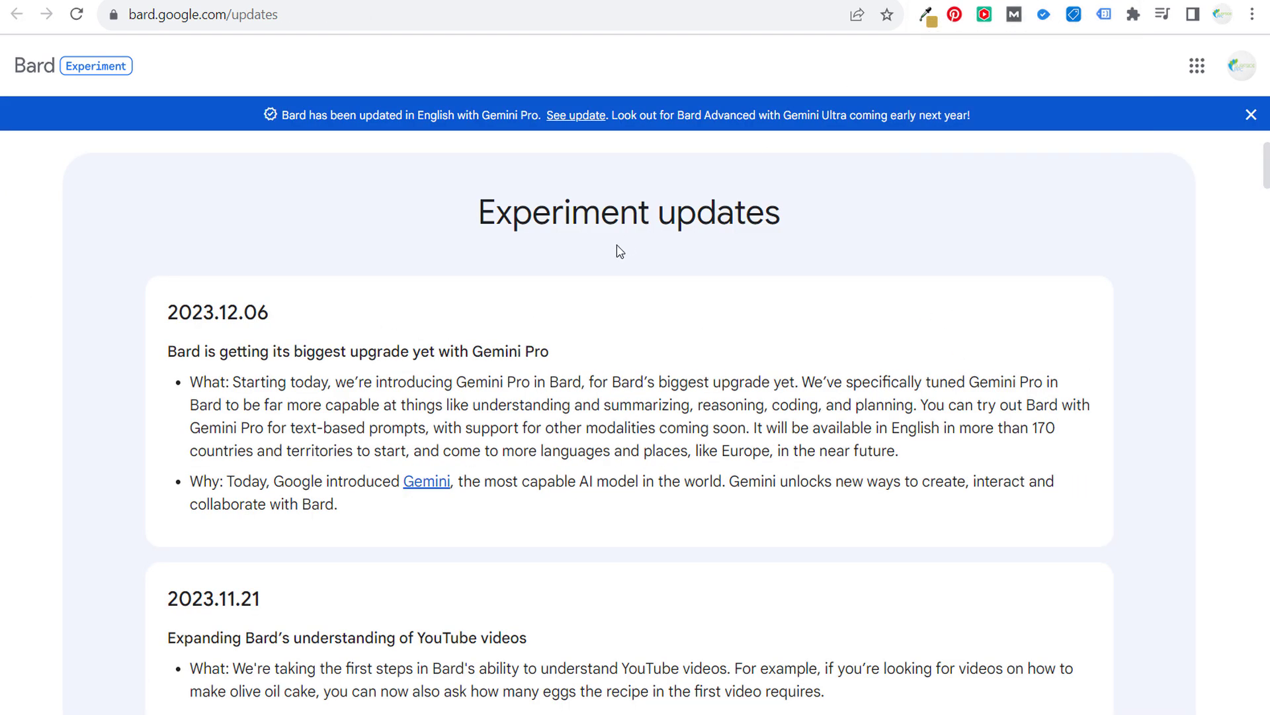
drag(482, 352, 664, 358)
click(675, 352)
drag(658, 116, 996, 127)
click(999, 186)
Step: Return to the Bard chat and review the Surfside PPC conversation from the brand question through to the owner answer
click(887, 14)
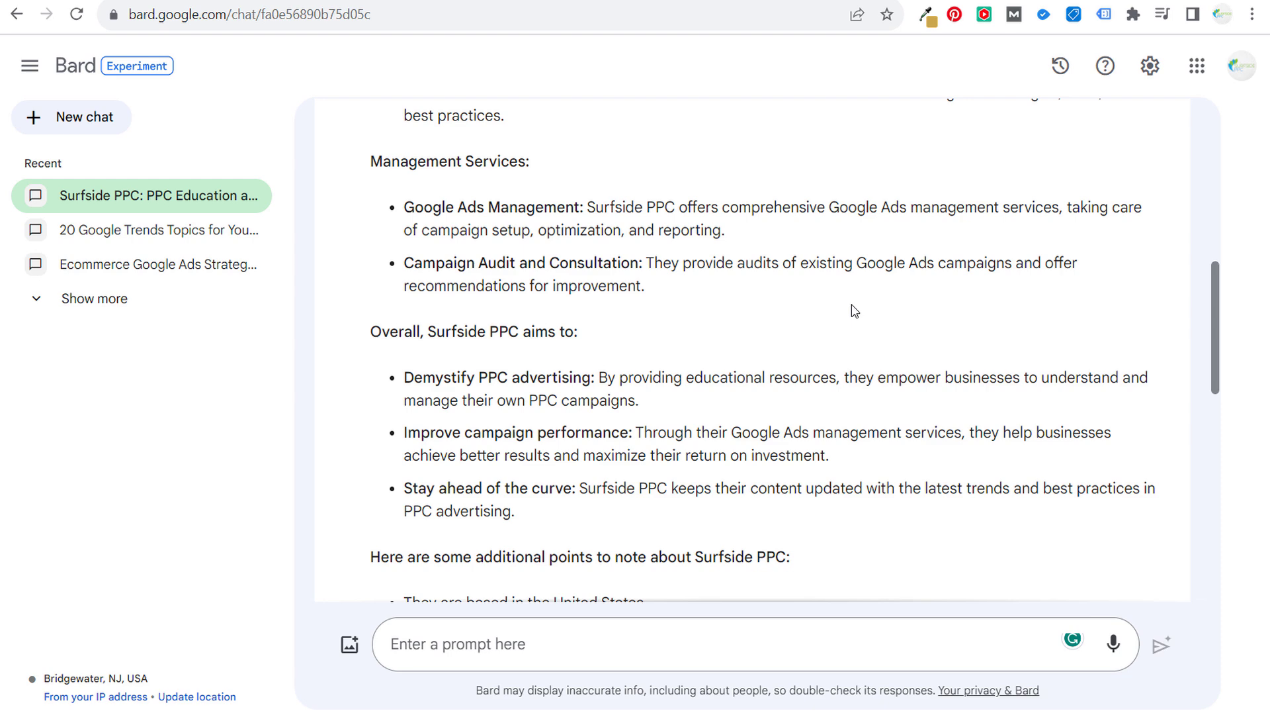
scroll(860, 304, up, 10)
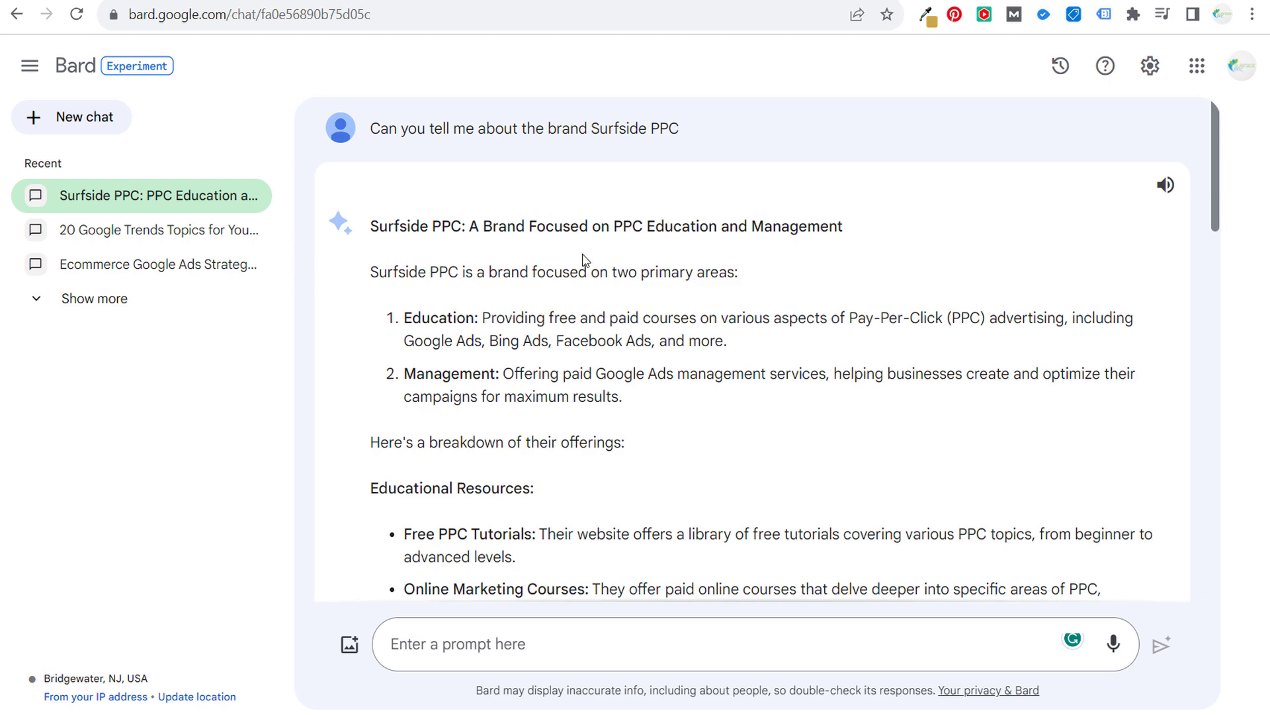
scroll(1018, 219, down, 10)
scroll(1018, 220, down, 10)
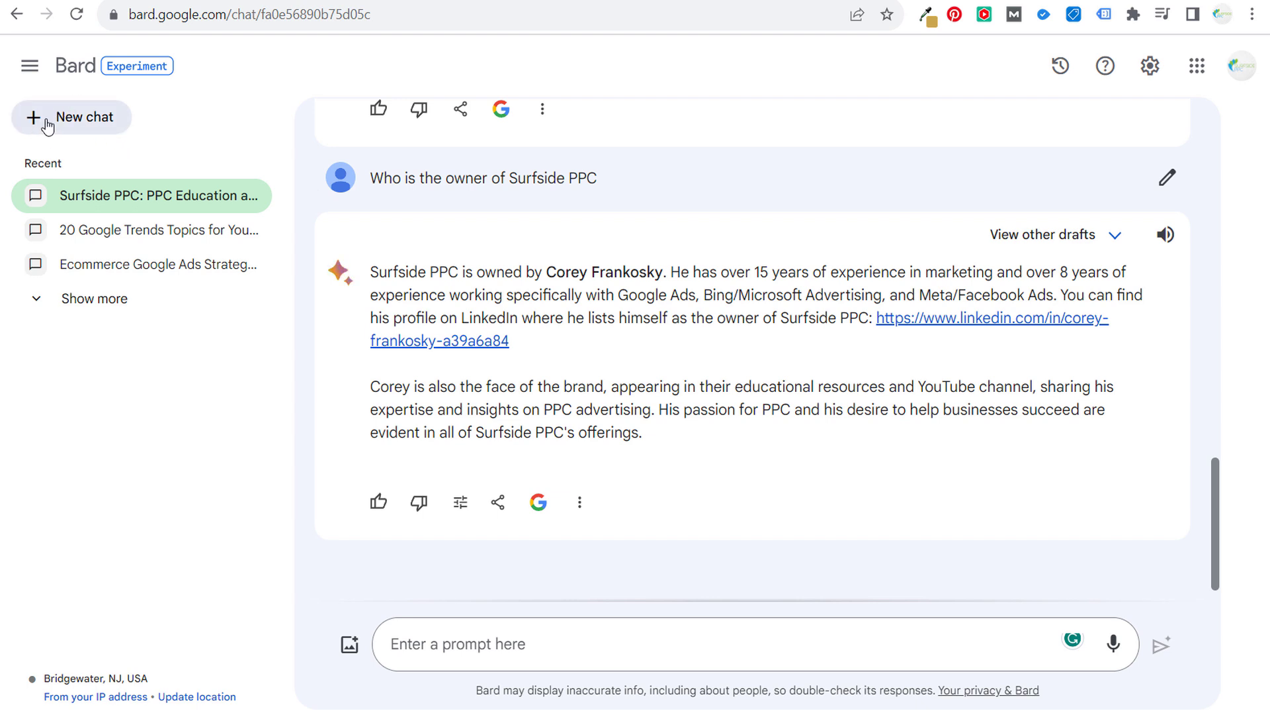
Step: Start a new chat and ask "can you help me fix my invalid traffic penalty on YouTube"
click(28, 117)
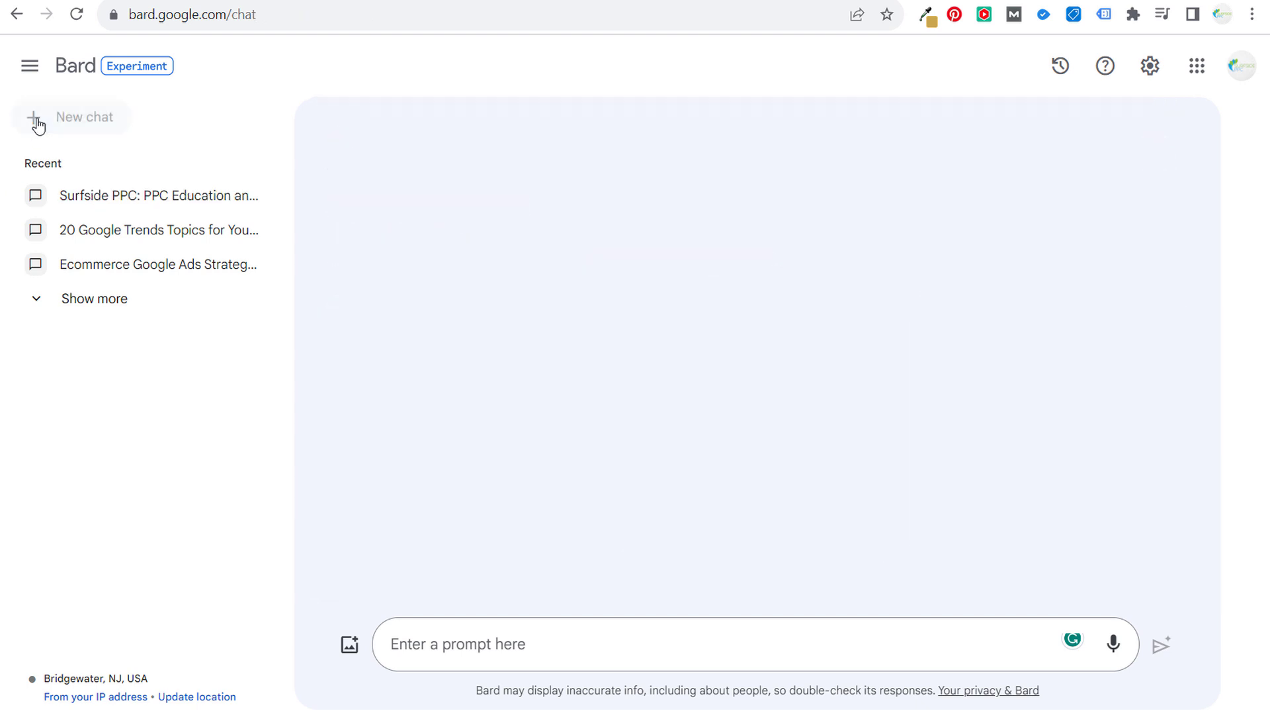
click(542, 649)
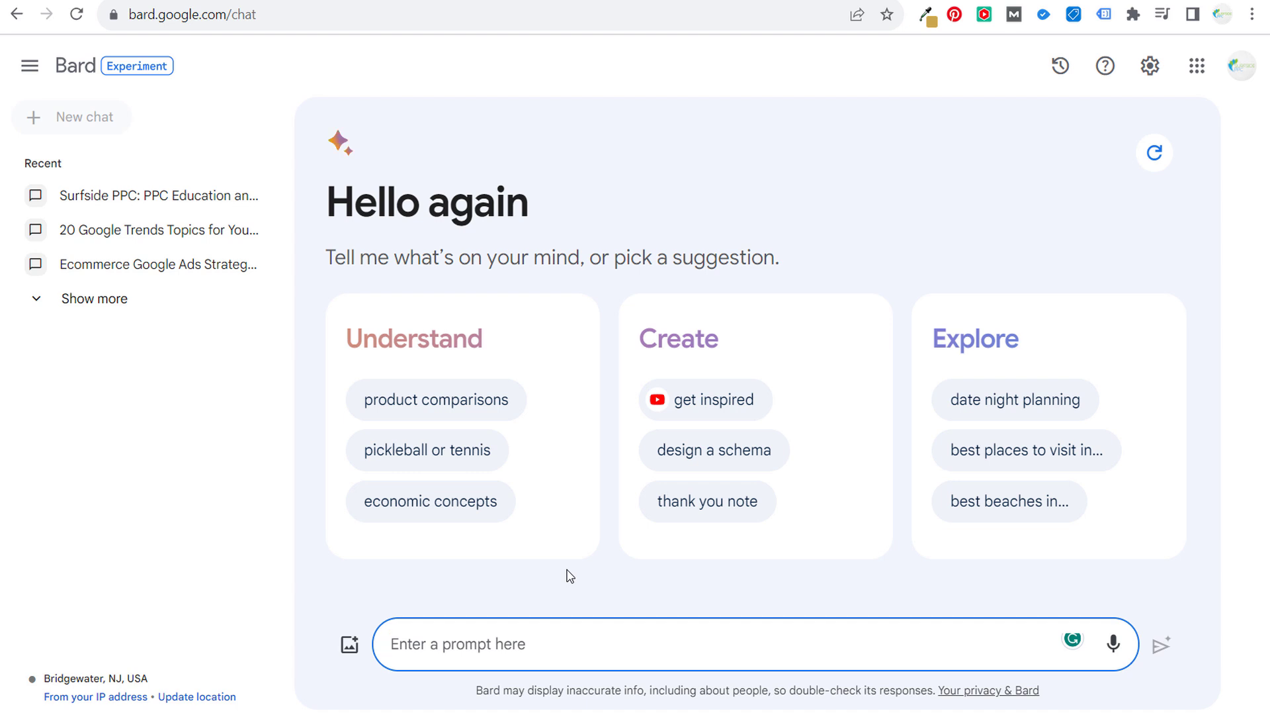
text(inva)
key(BackSpace)
key(BackSpace)
key(BackSpace)
key(BackSpace)
text(can you help me fix my invalid traffic penalty on YouTube)
key(Return)
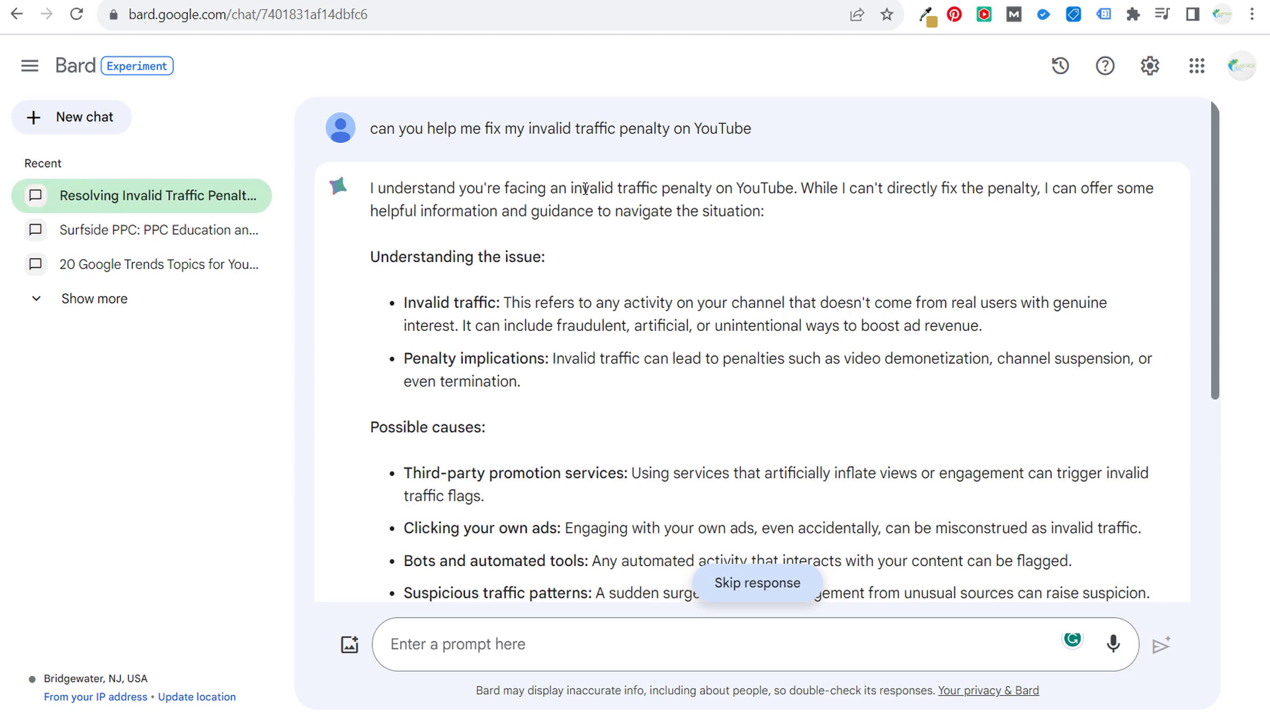
Step: Read the penalty answer's possible causes and resolution steps, focusing on reviewing channel activity and optimizing content
scroll(631, 374, down, 3)
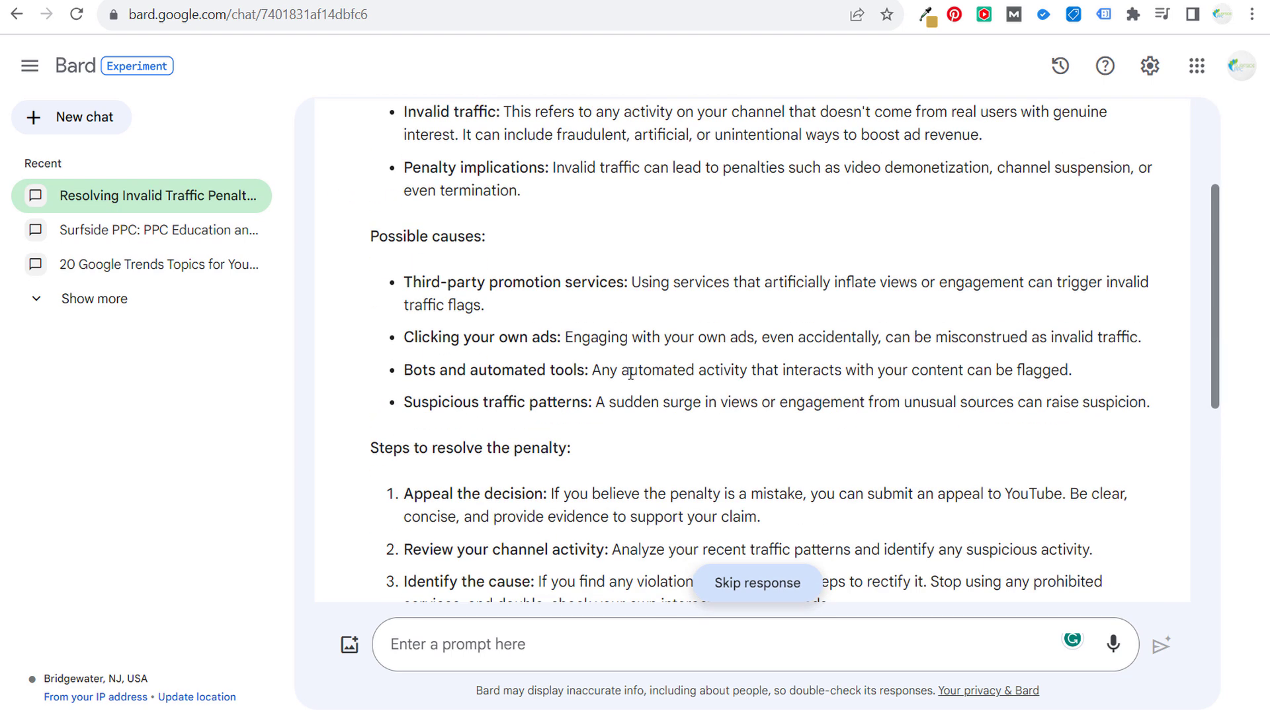
scroll(536, 291, down, 8)
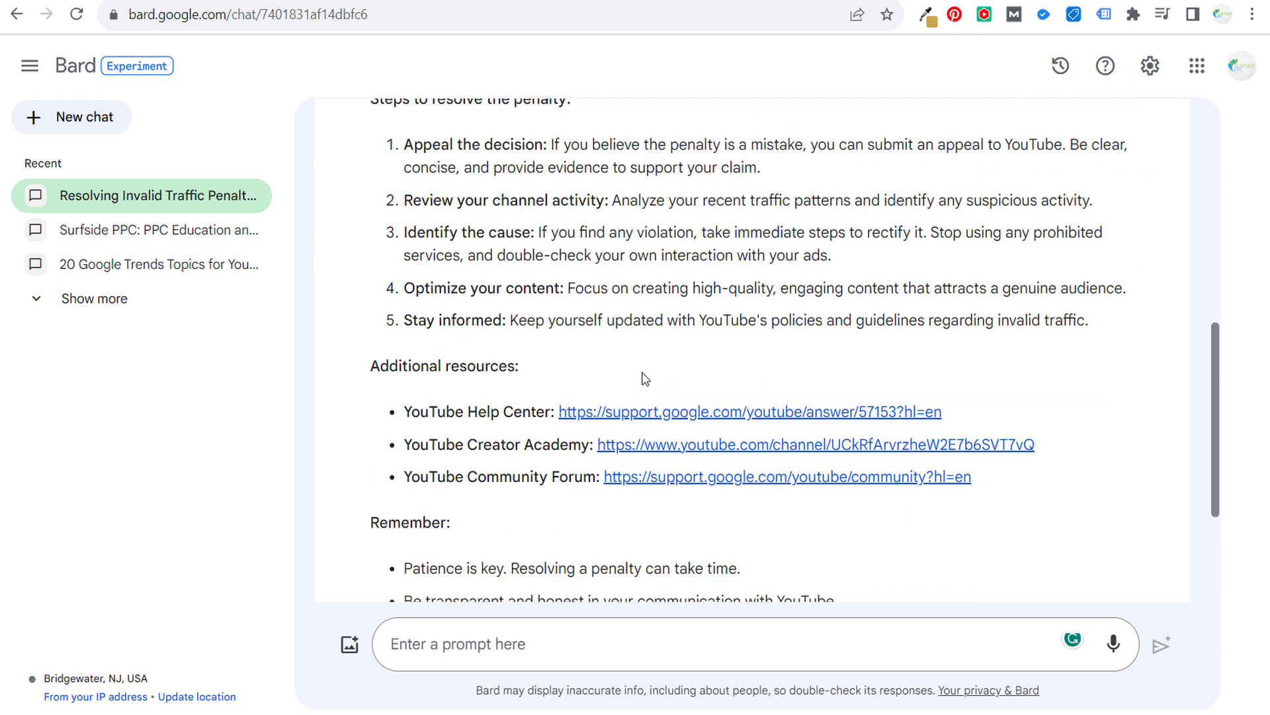
scroll(540, 310, up, 3)
scroll(540, 310, up, 3)
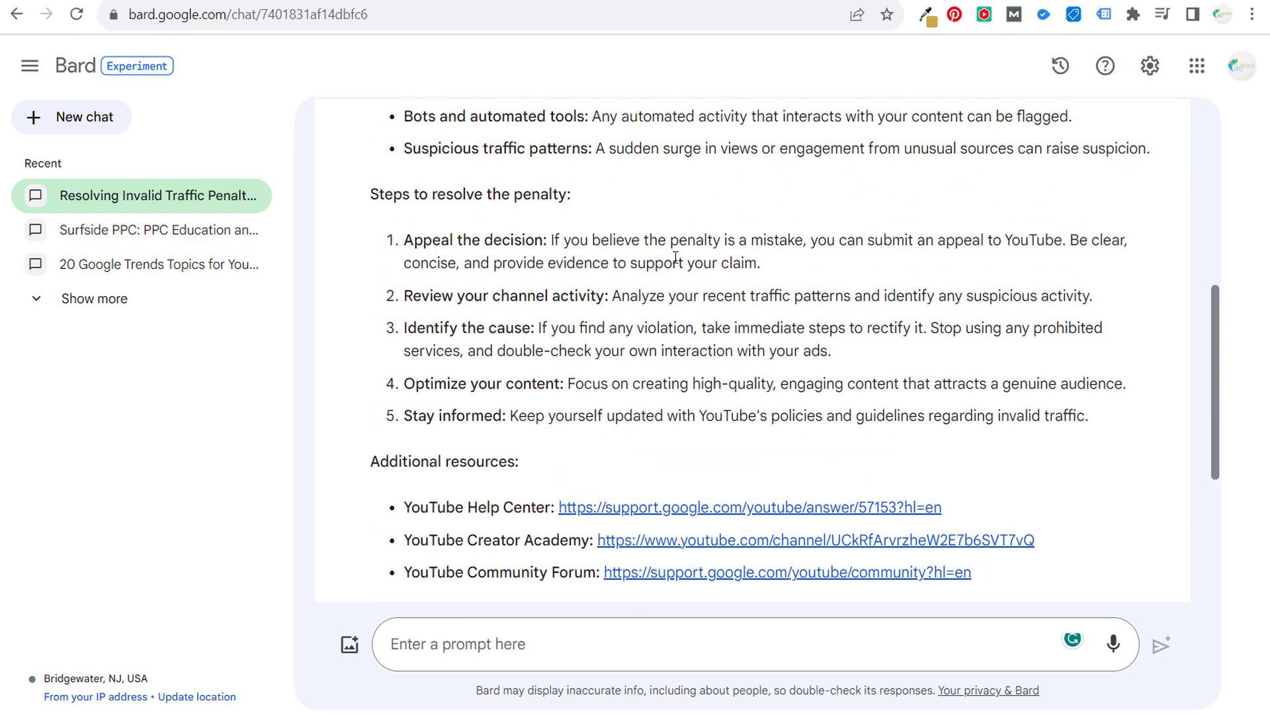
drag(475, 293, 701, 296)
click(698, 294)
click(733, 298)
drag(493, 382, 632, 384)
click(669, 385)
Step: Read the answer's additional resources and "Remember" advice, including the patience point, and return to its beginning
scroll(371, 397, down, 4)
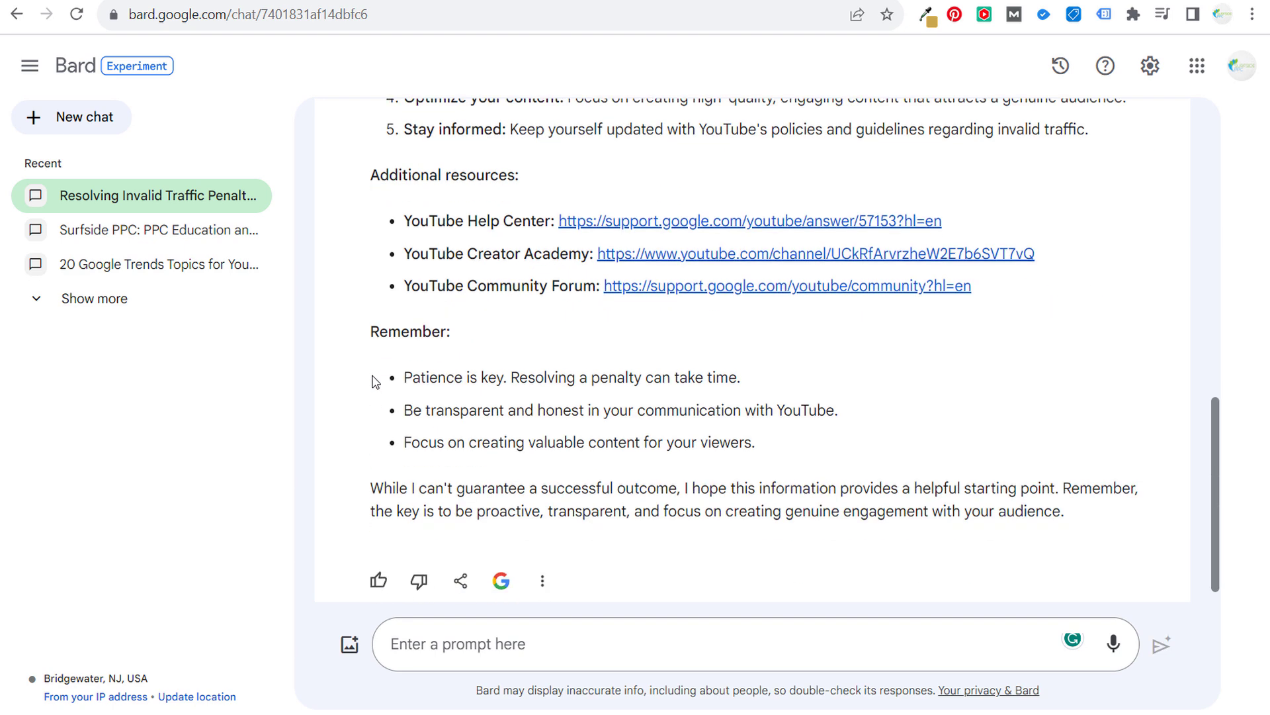
drag(437, 377, 448, 376)
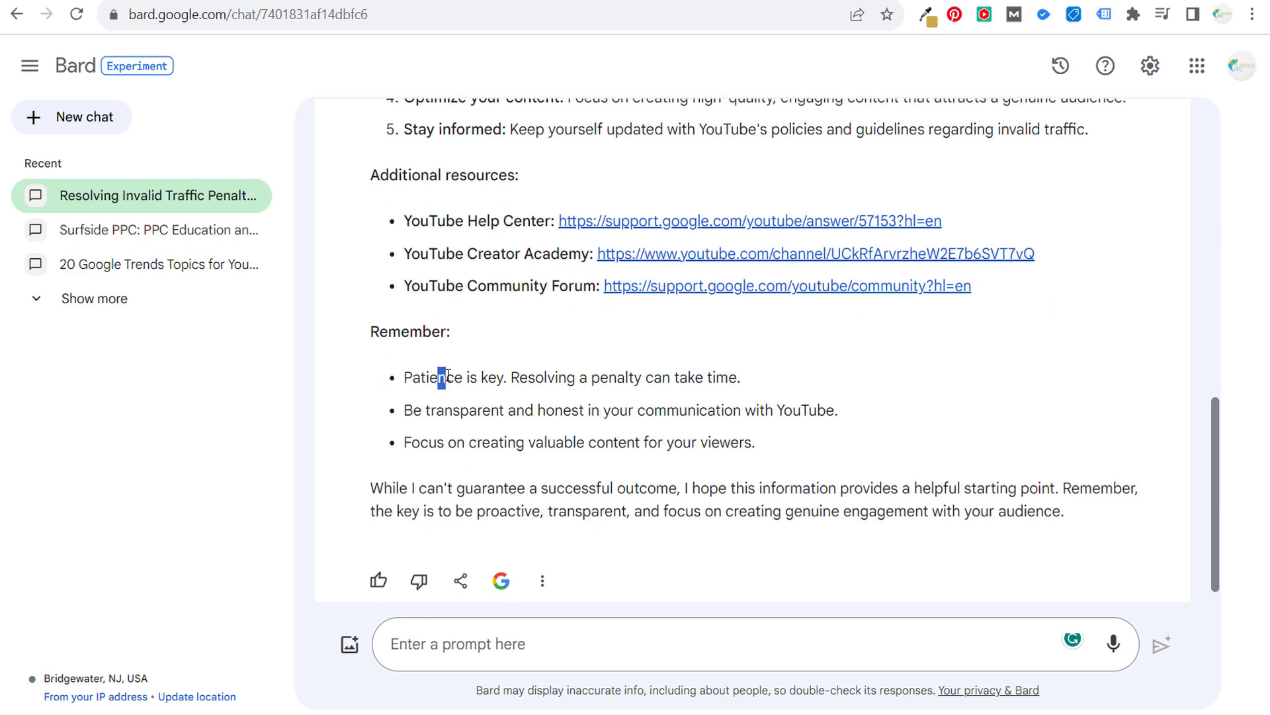
click(571, 384)
scroll(563, 157, up, 15)
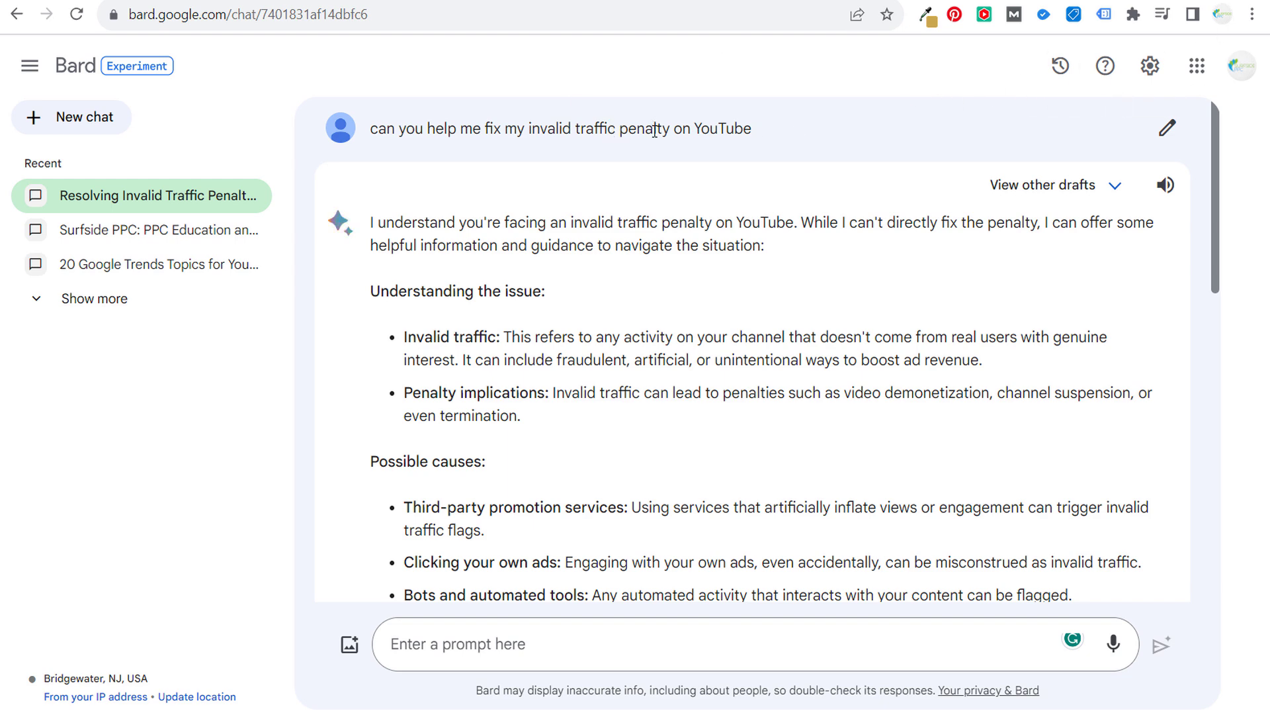
Step: Revisit the Surfside PPC chat's owner answer, then reopen the invalid traffic penalty chat
mouse_move(267, 243)
click(119, 235)
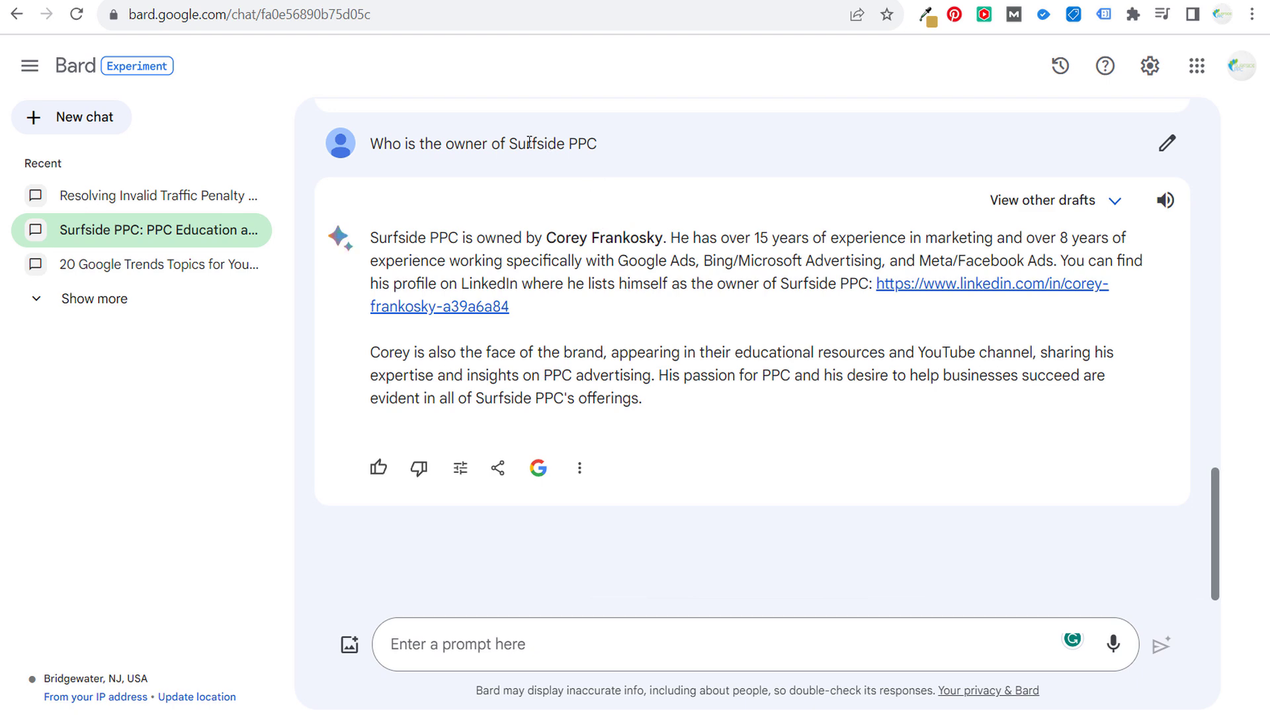
click(130, 207)
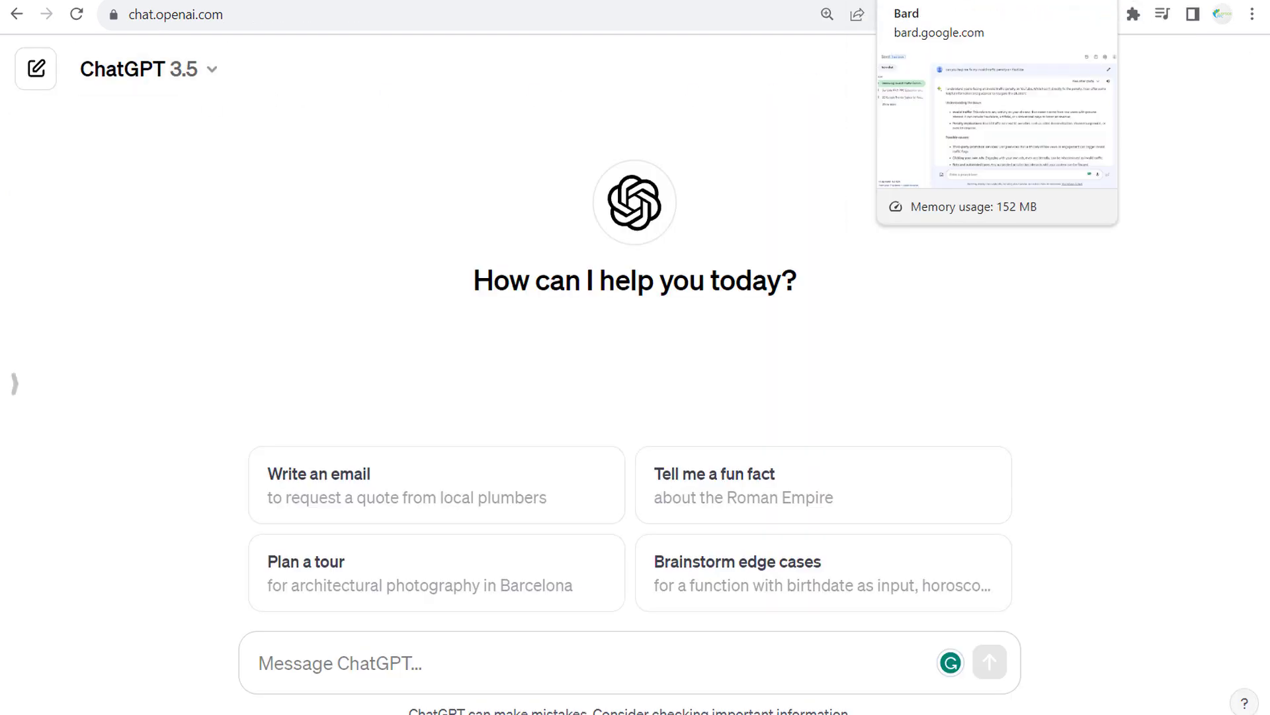
Step: Look across the ChatGPT and Bard pages, then open Bard's experiment updates and highlight the Gemini Pro upgrade heading
click(854, 6)
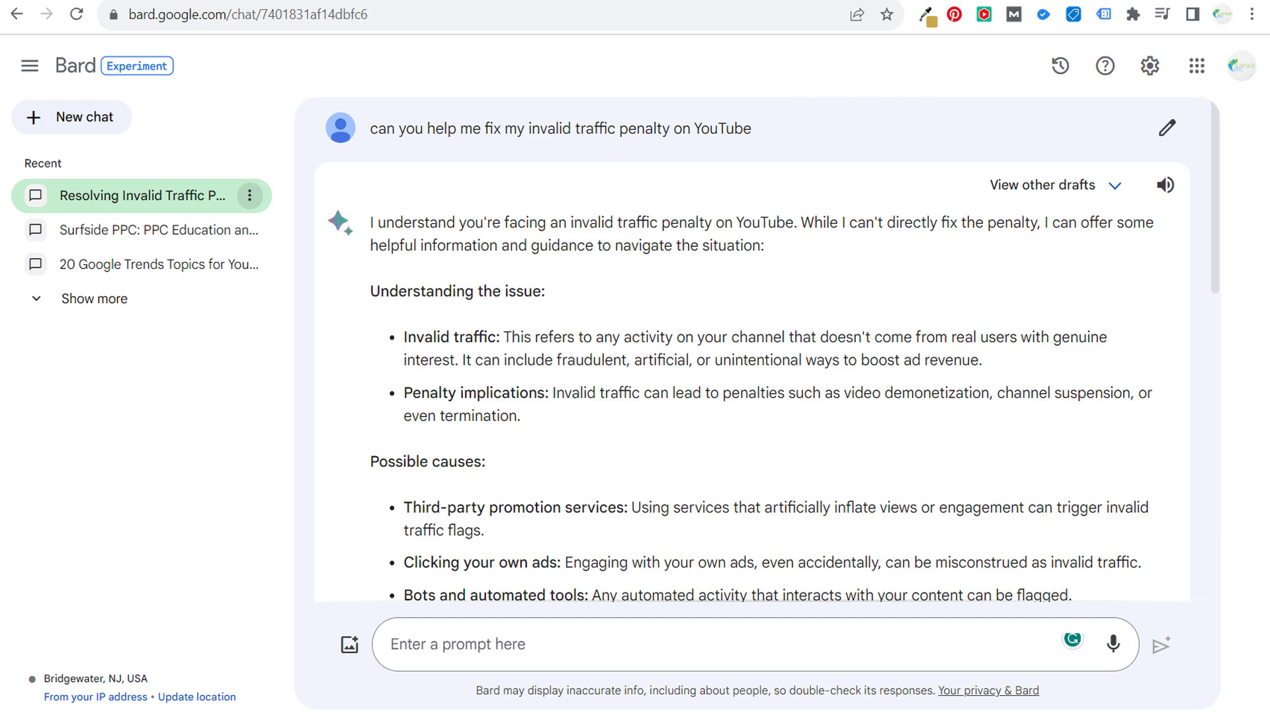
click(940, 1)
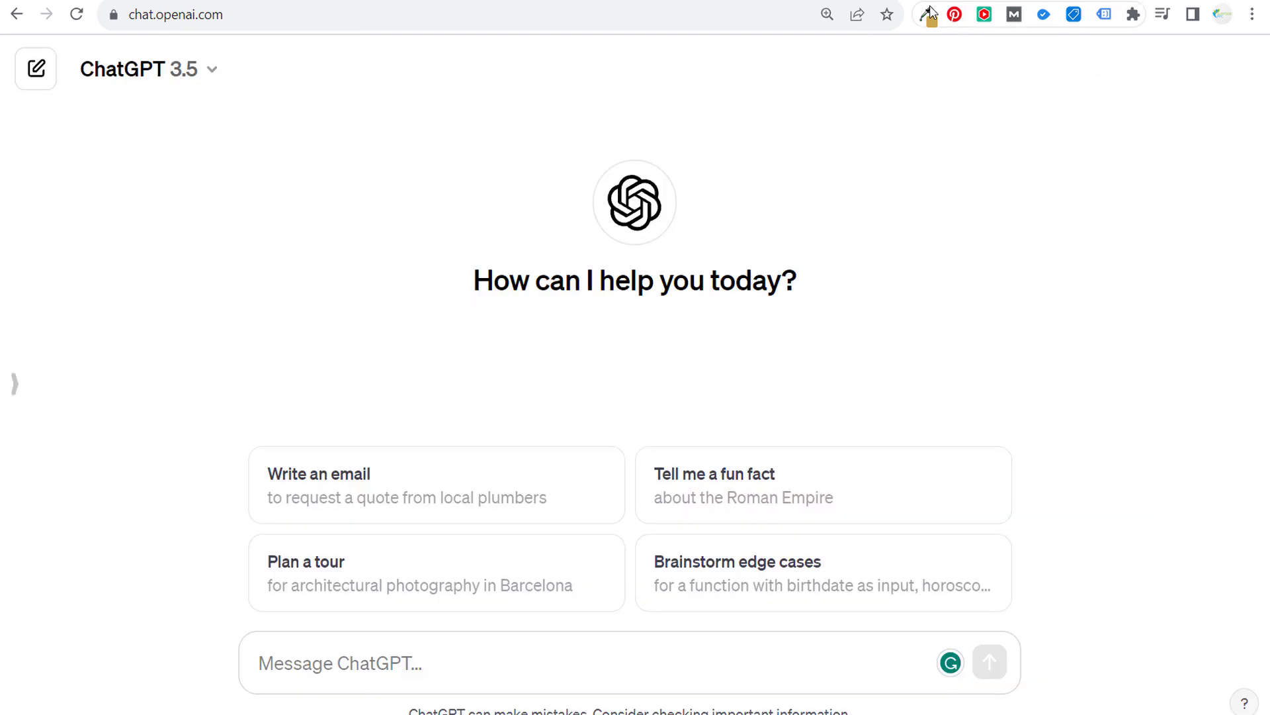
click(854, 5)
click(953, 2)
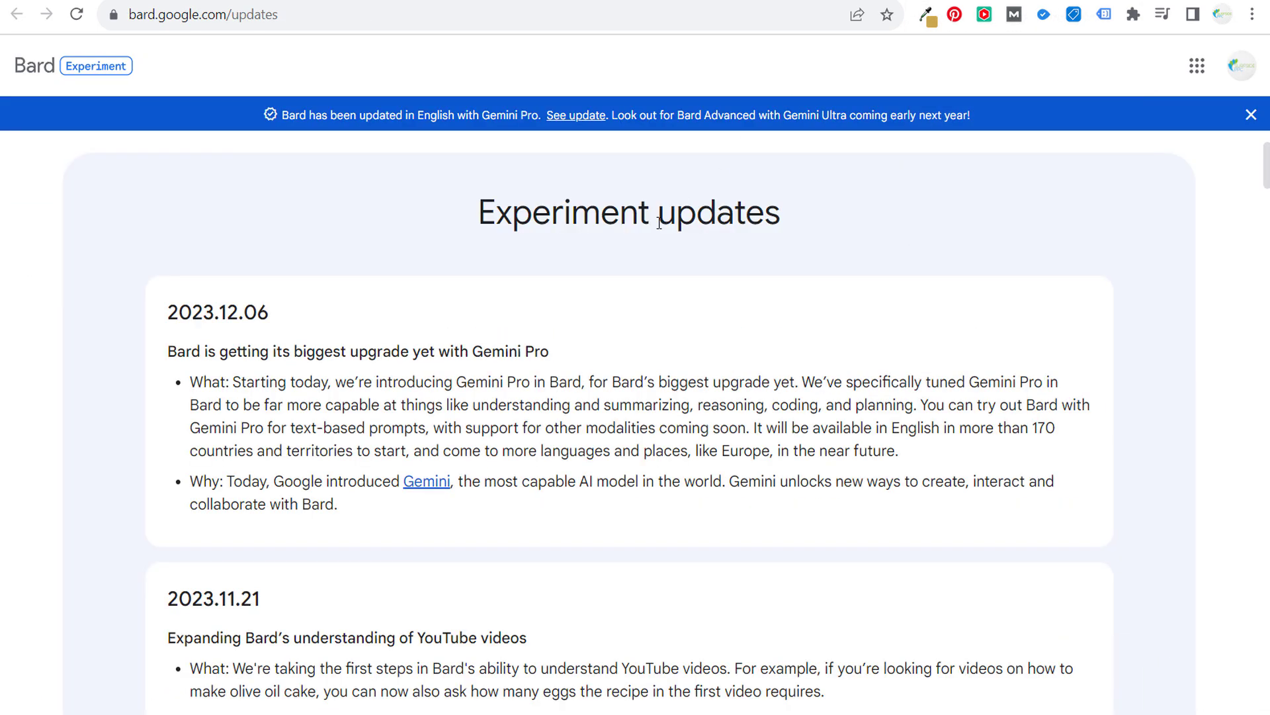
drag(252, 350, 618, 349)
click(576, 363)
Step: Examine the capabilities Gemini Pro was tuned for, highlighting understanding, summarizing, reasoning, coding and planning in the 2023.12.06 update
double_click(518, 402)
double_click(653, 404)
double_click(727, 400)
click(798, 401)
double_click(800, 402)
double_click(895, 404)
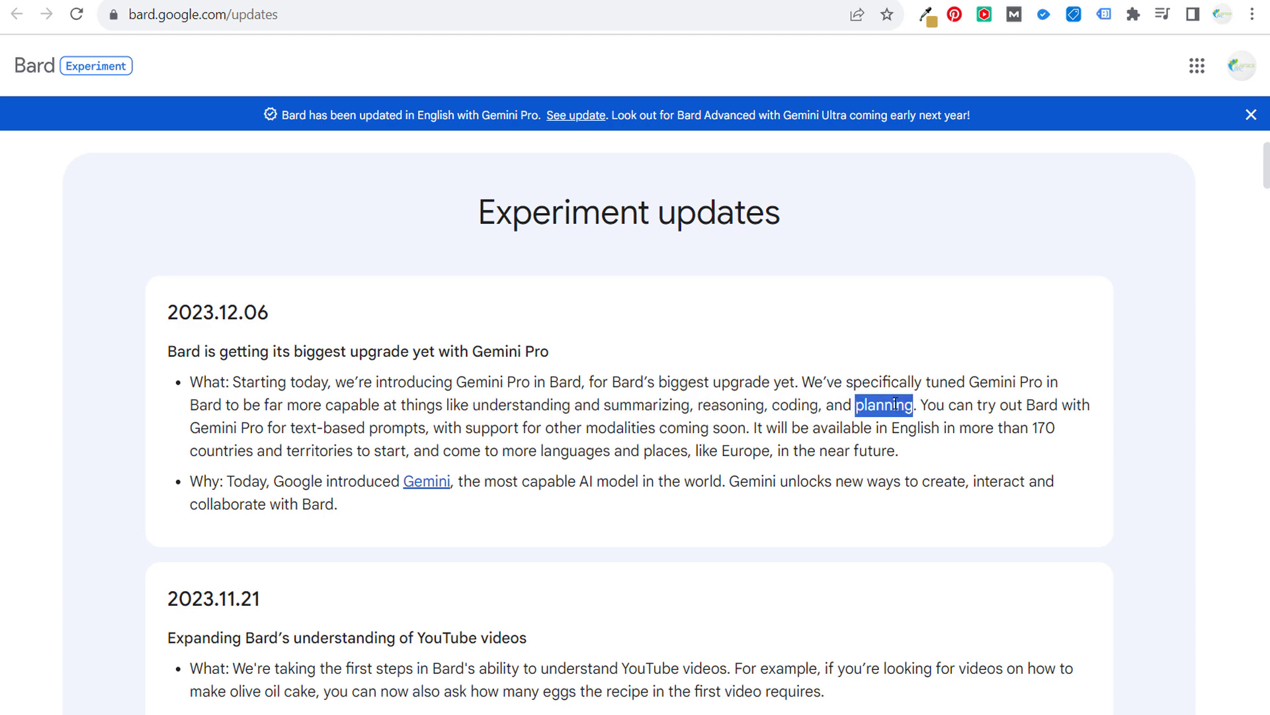
double_click(628, 406)
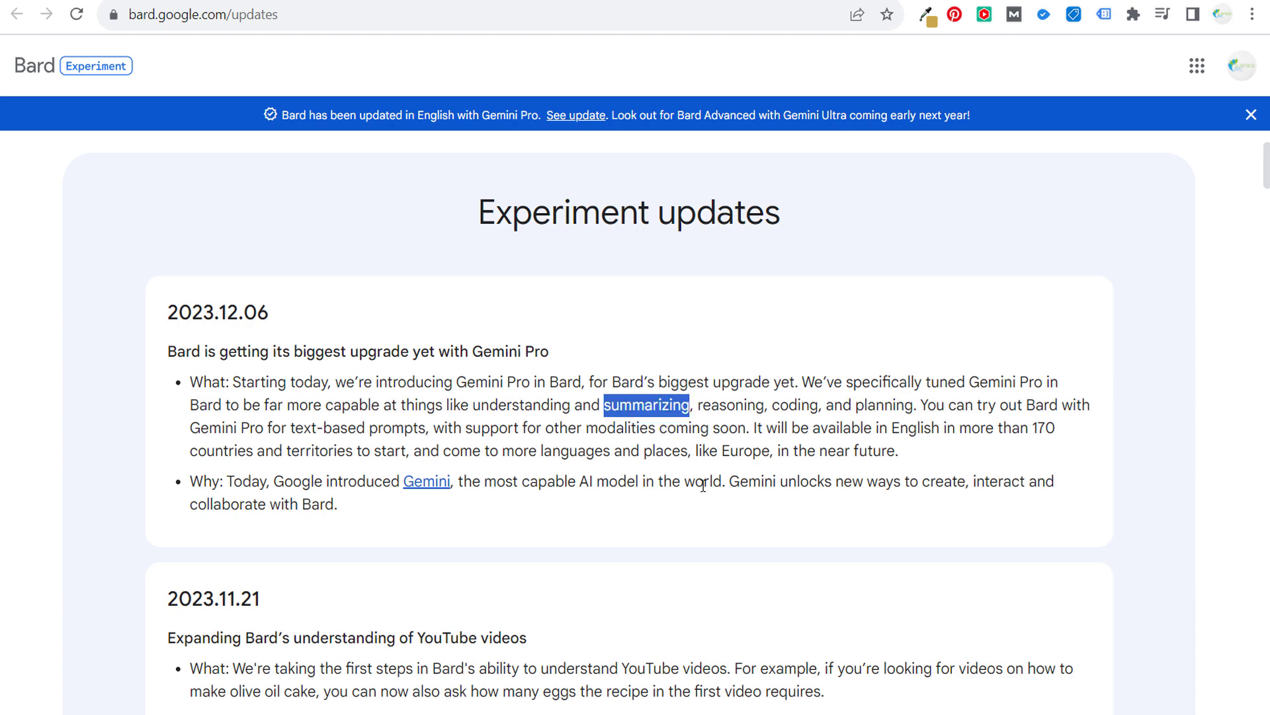
double_click(722, 397)
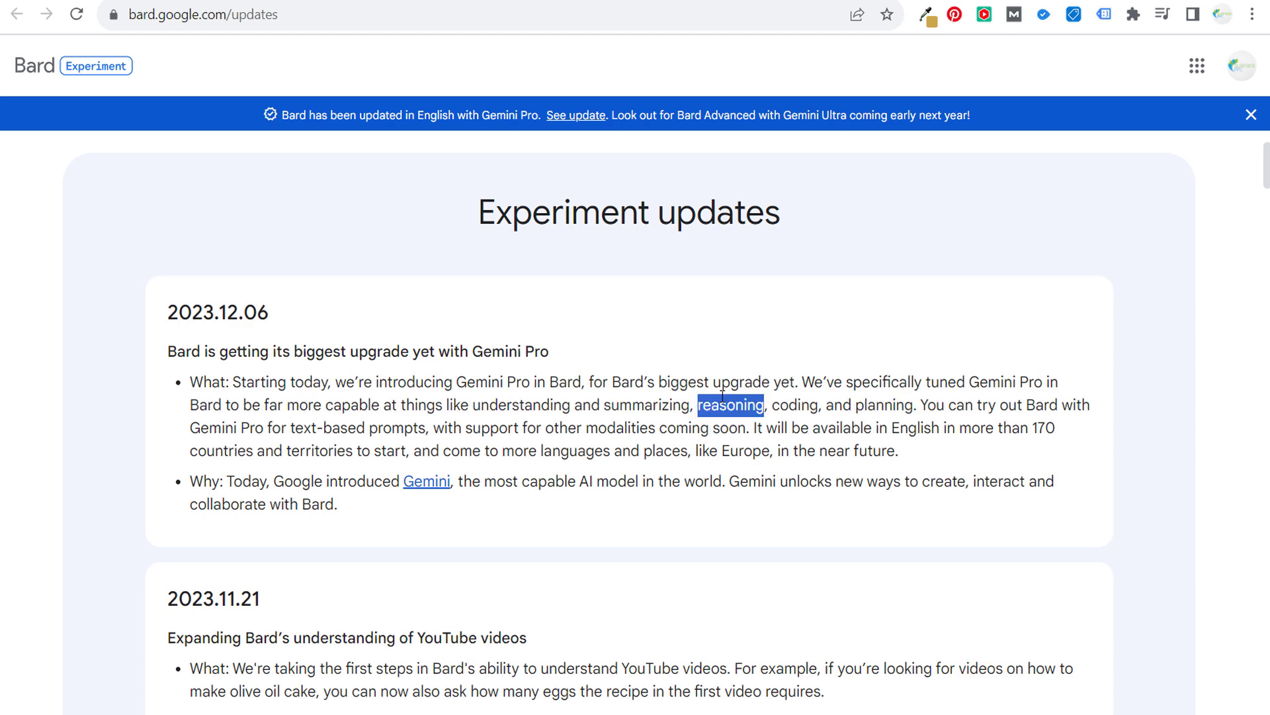
double_click(797, 403)
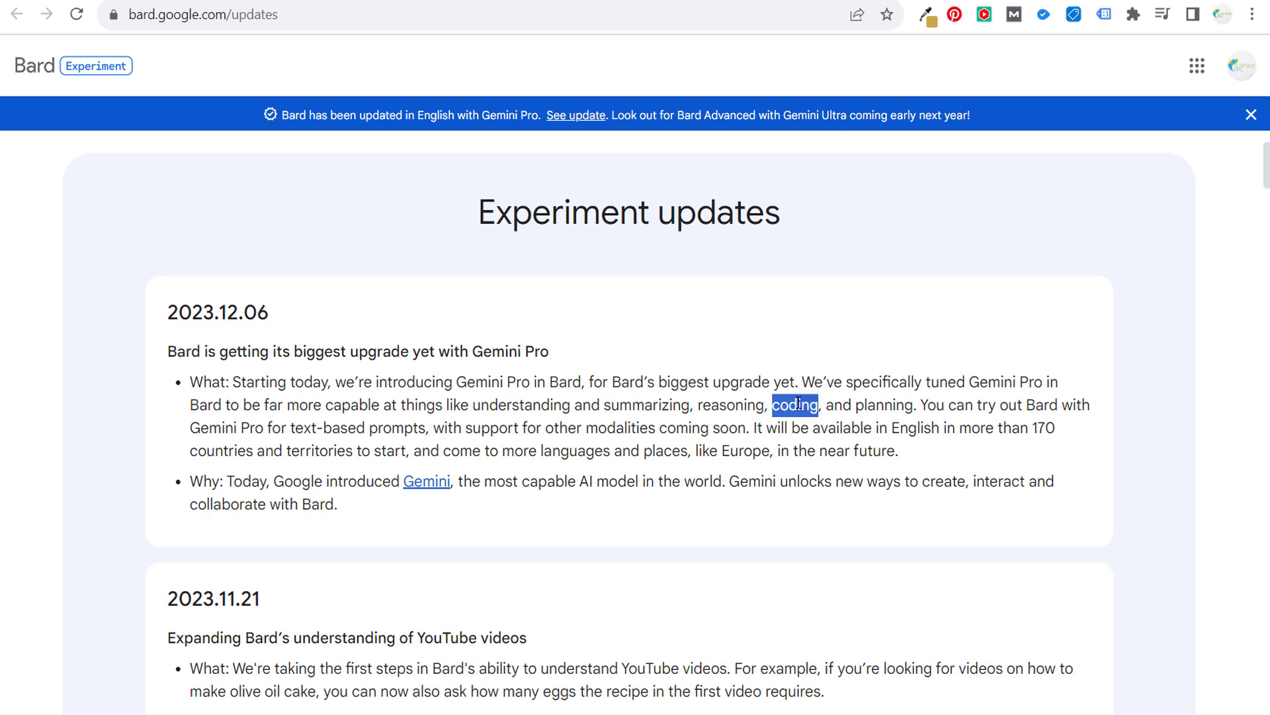
double_click(887, 404)
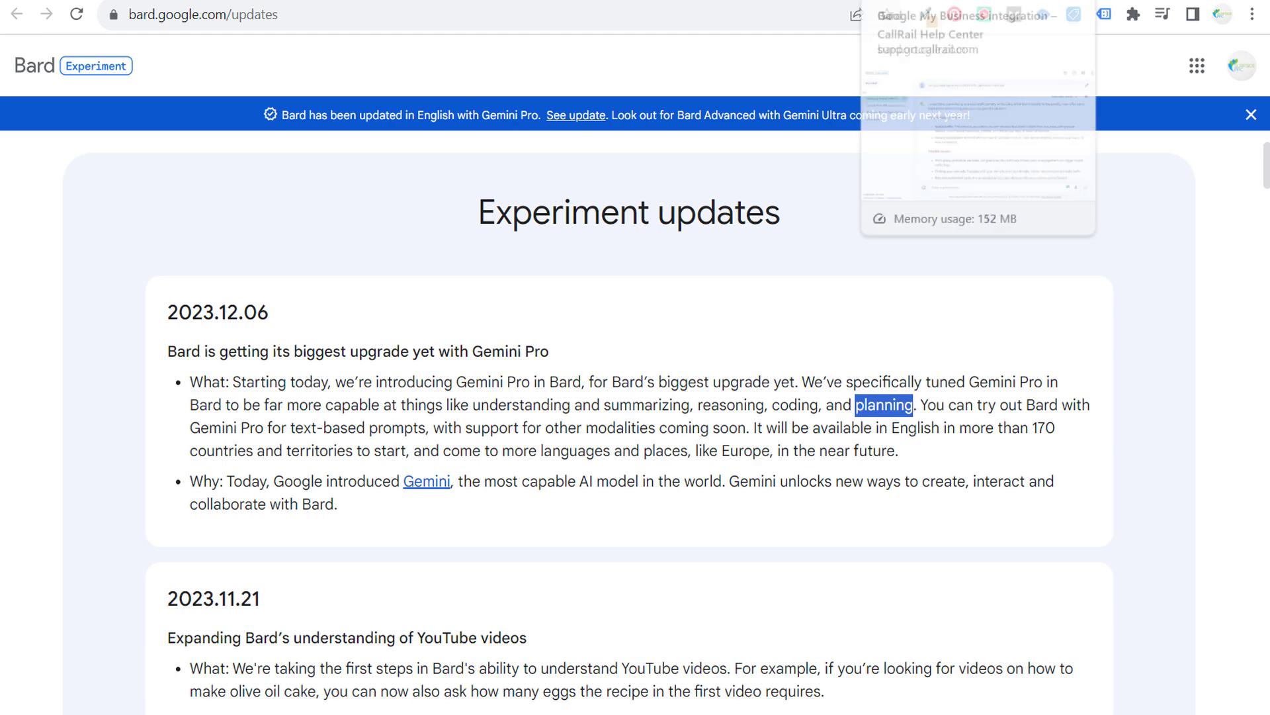
click(890, 3)
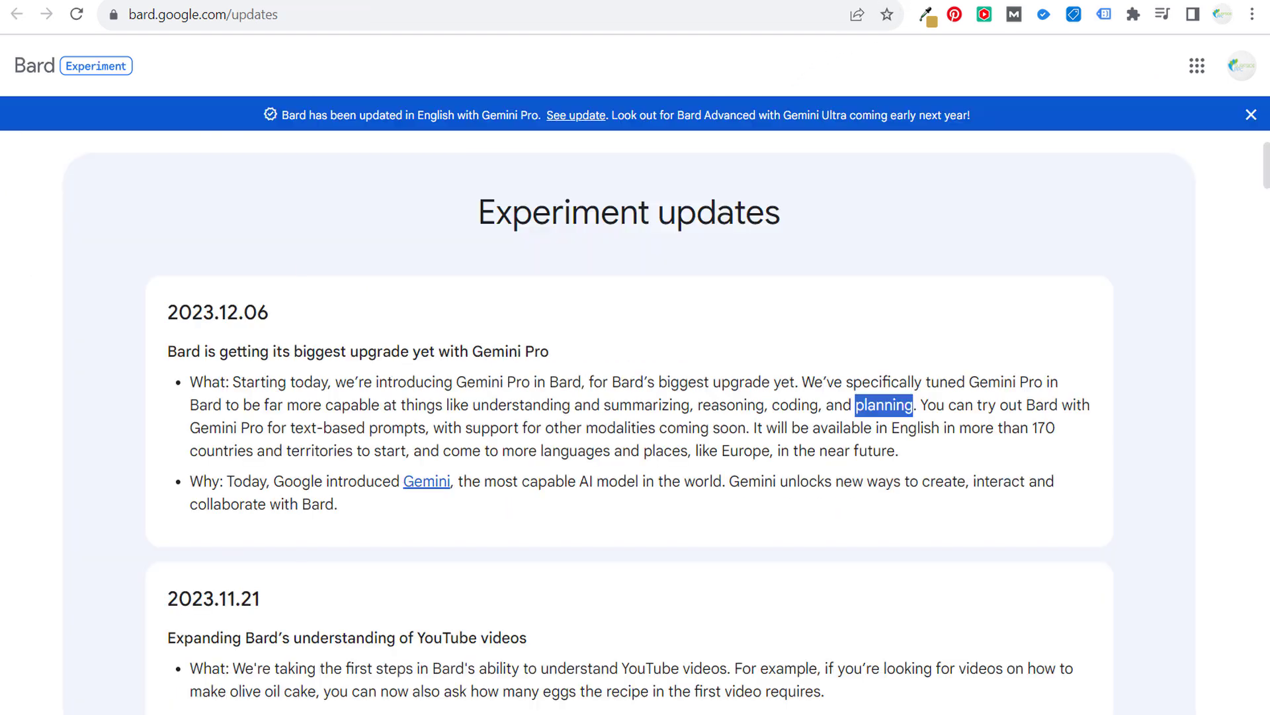
click(890, 5)
click(982, 2)
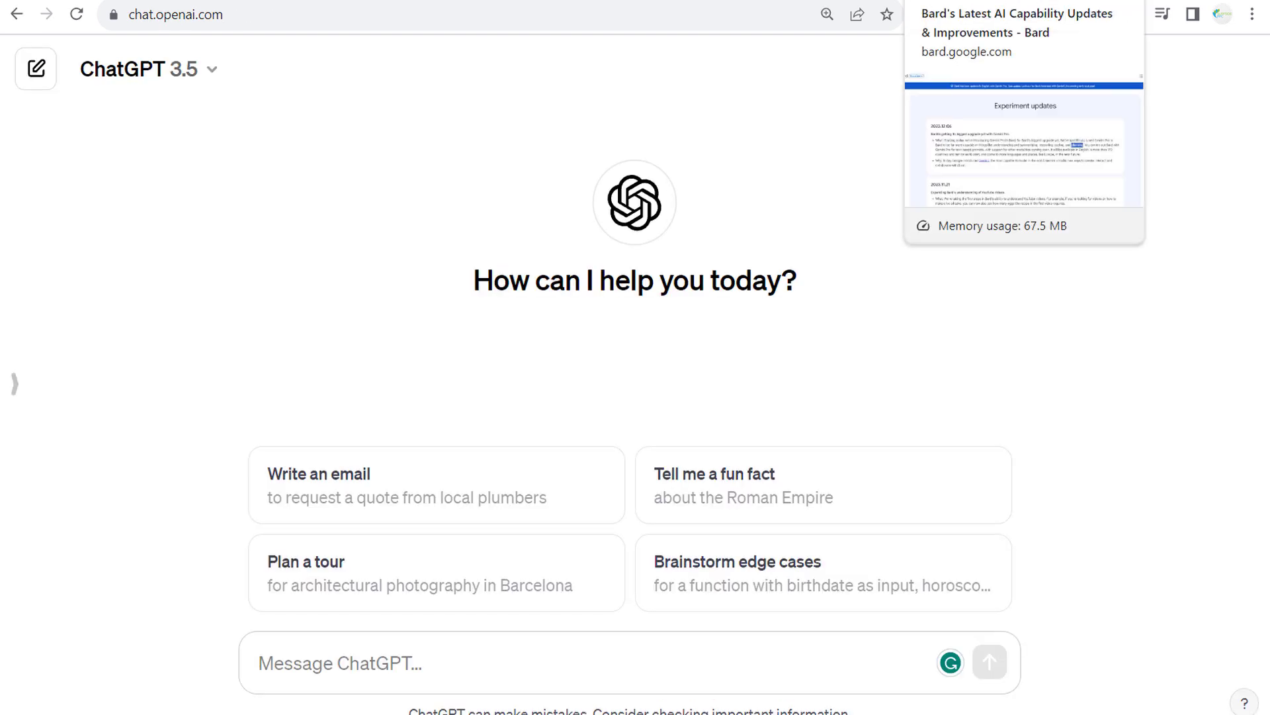
click(959, 1)
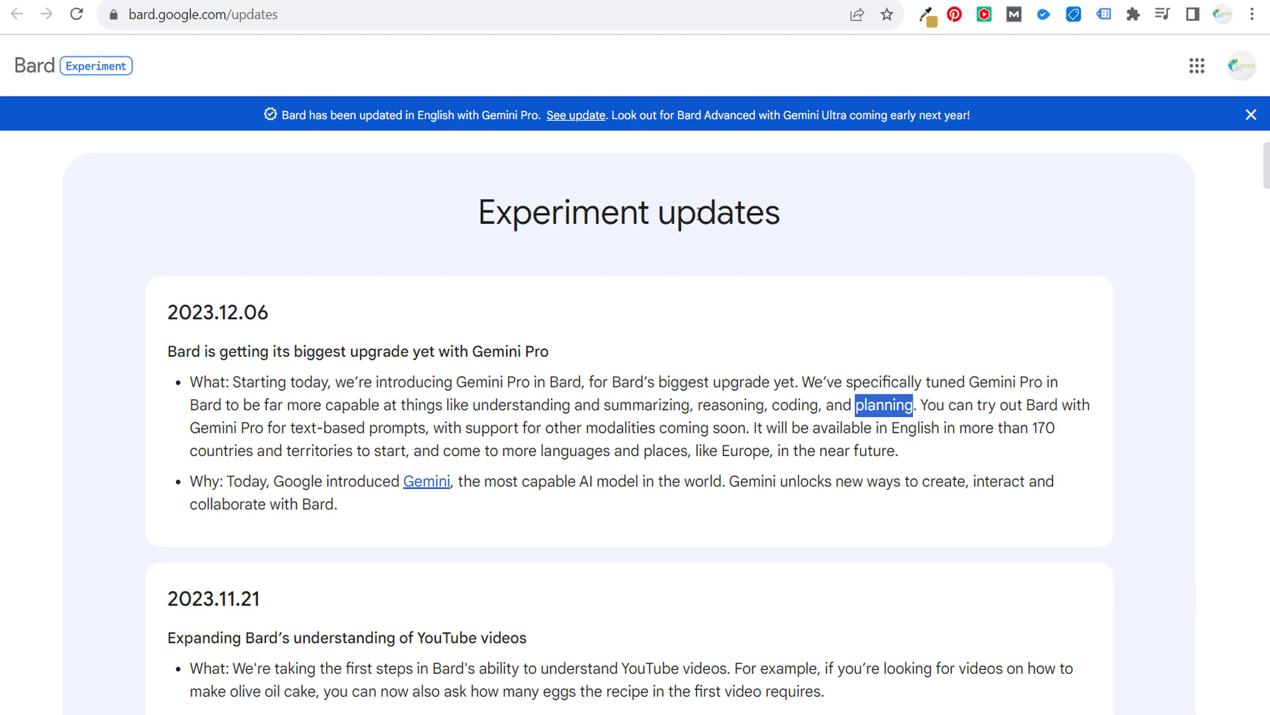